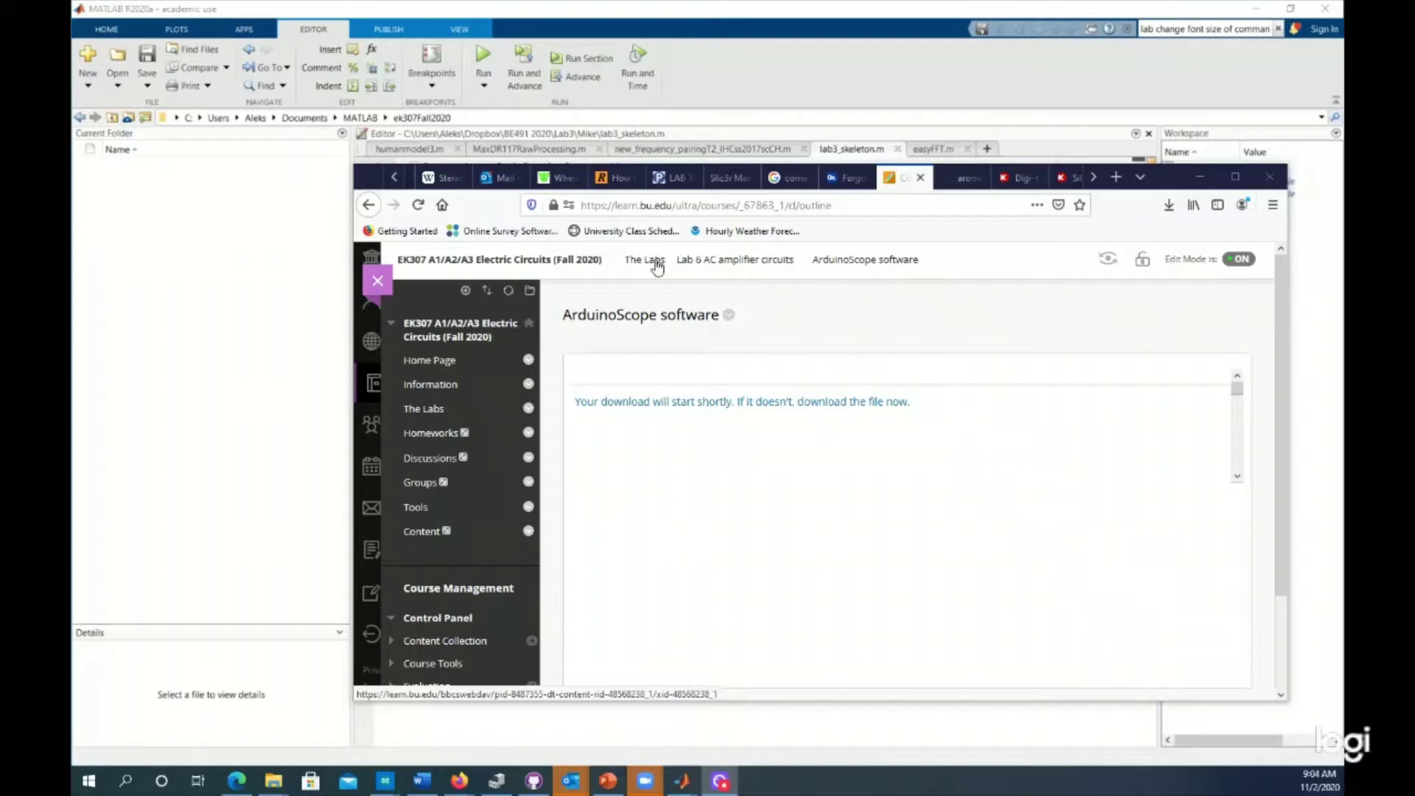
# Save ArduinoScope_v1.m from the Blackboard course page and show the browser's recent downloads
pyautogui.click(700, 409)
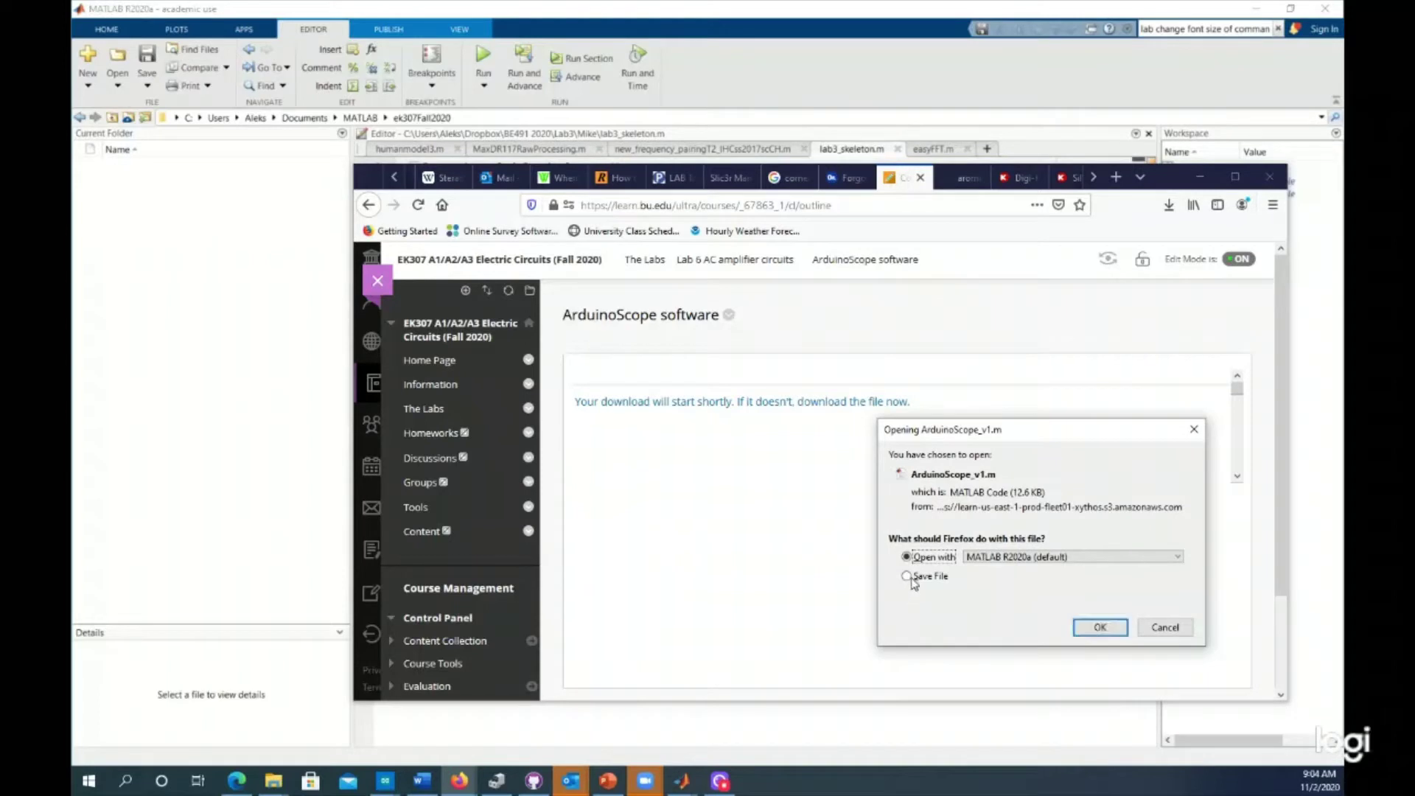
pyautogui.click(907, 575)
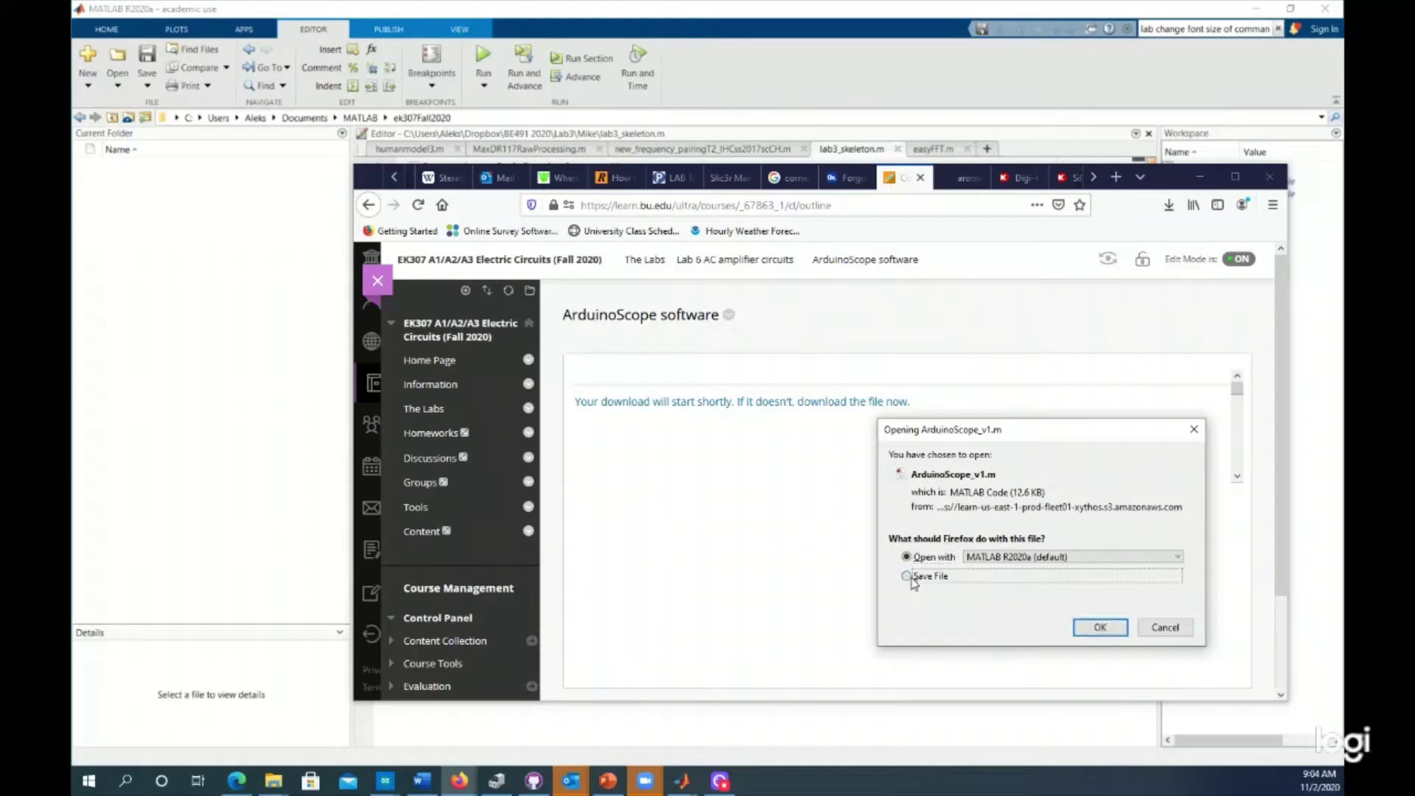
pyautogui.click(1099, 627)
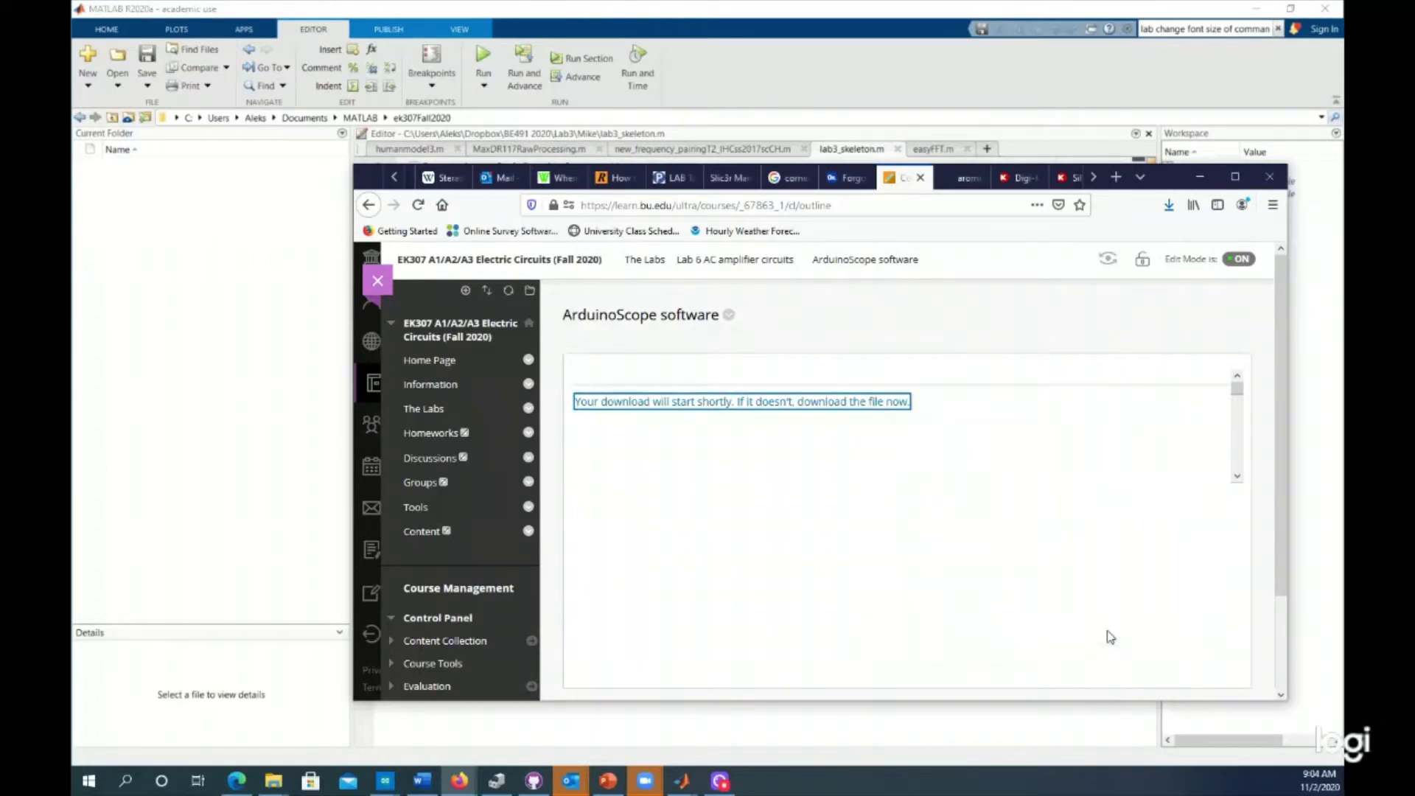
pyautogui.click(1168, 205)
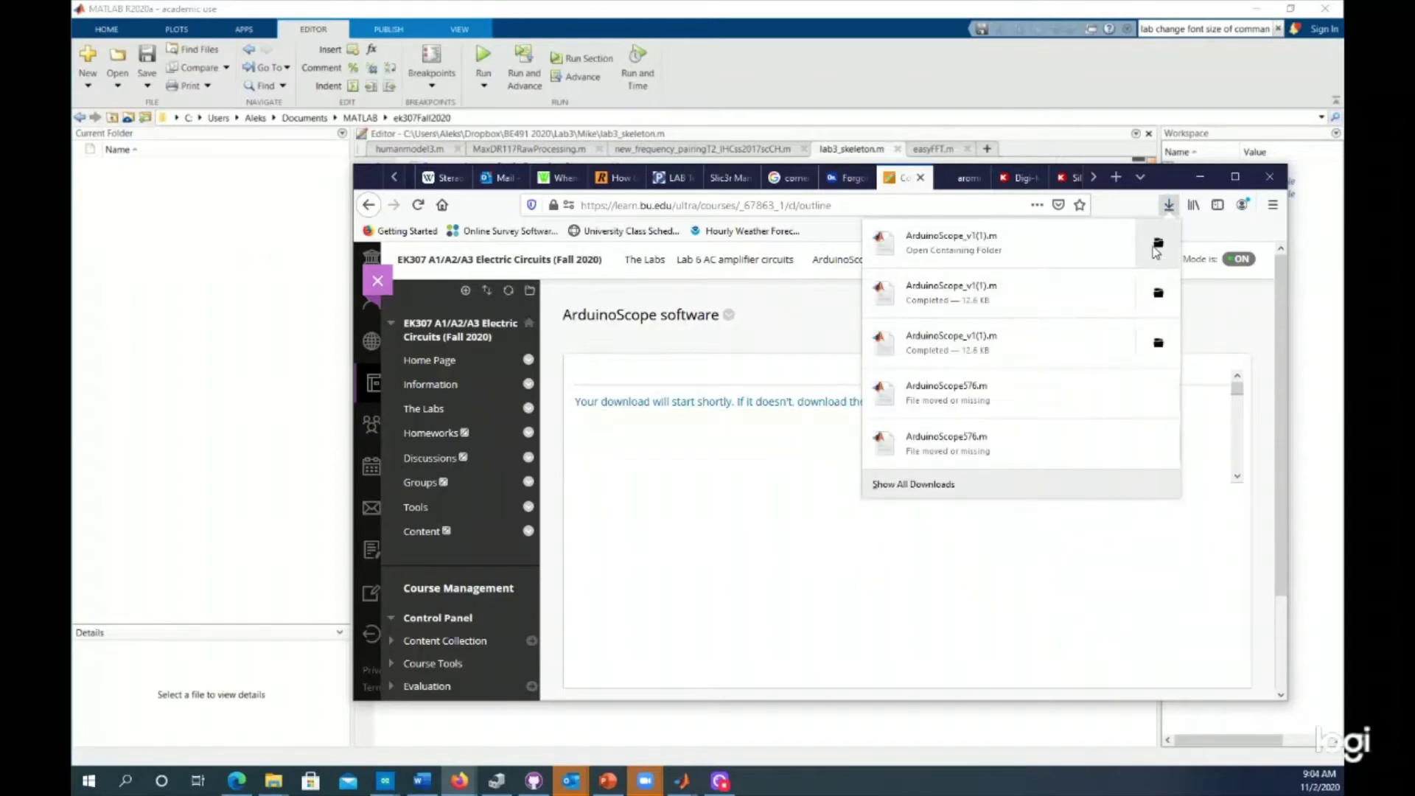
# Copy ArduinoScope_v1(1).m from the Downloads folder into MATLAB's ek307Fall2020 current folder
pyautogui.click(1157, 245)
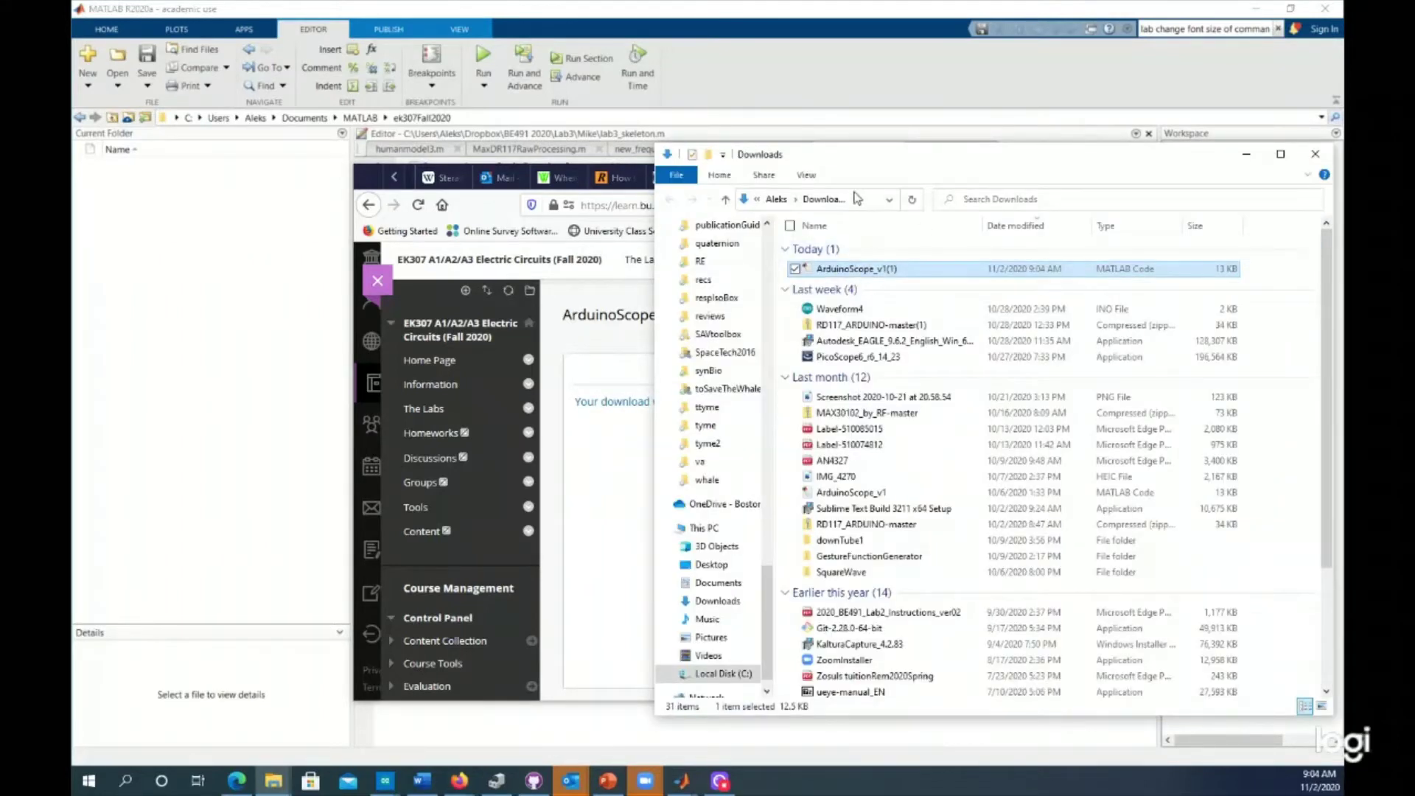
pyautogui.moveTo(881, 274); pyautogui.dragTo(179, 240)
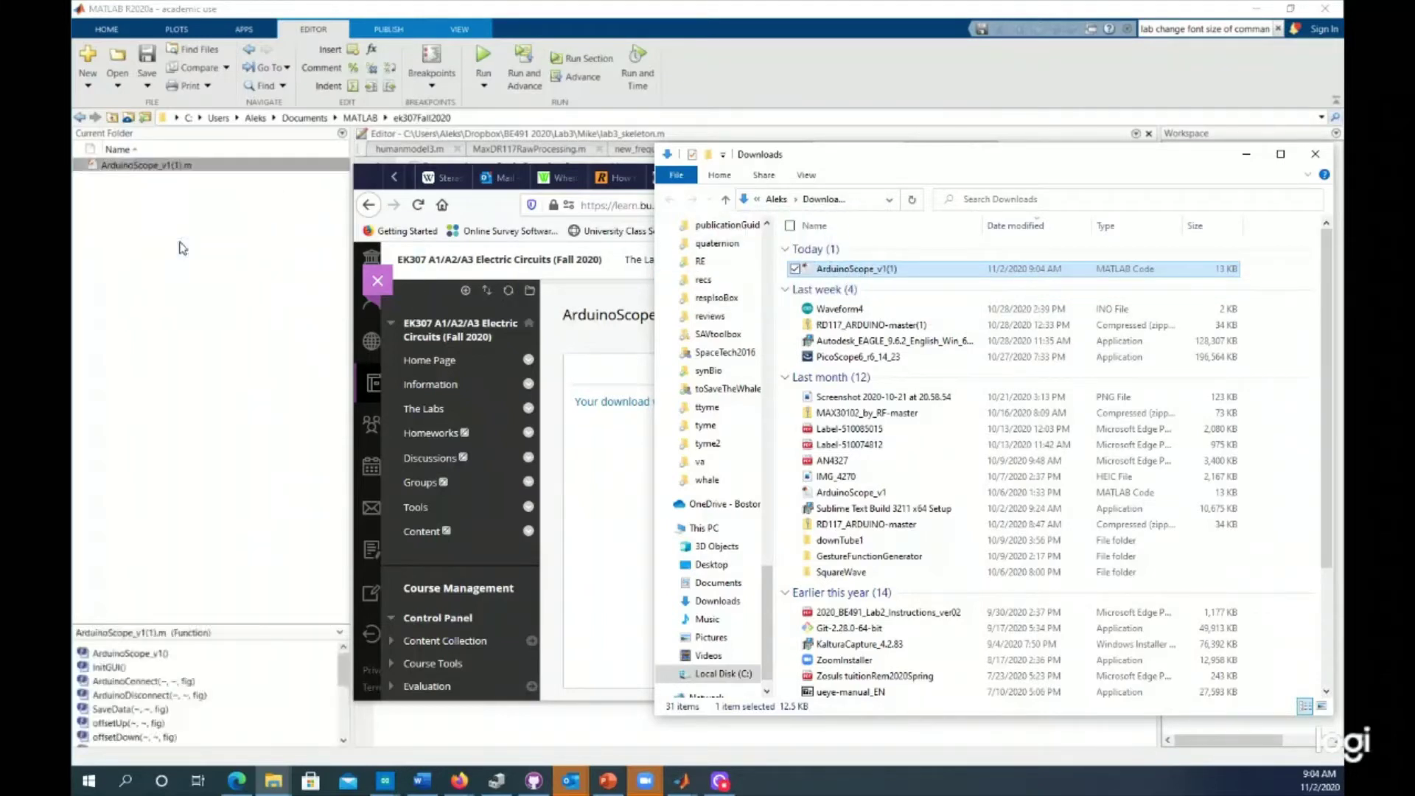
# Switch MATLAB's Current Folder to the ek307Fall2020 folder
pyautogui.click(581, 20)
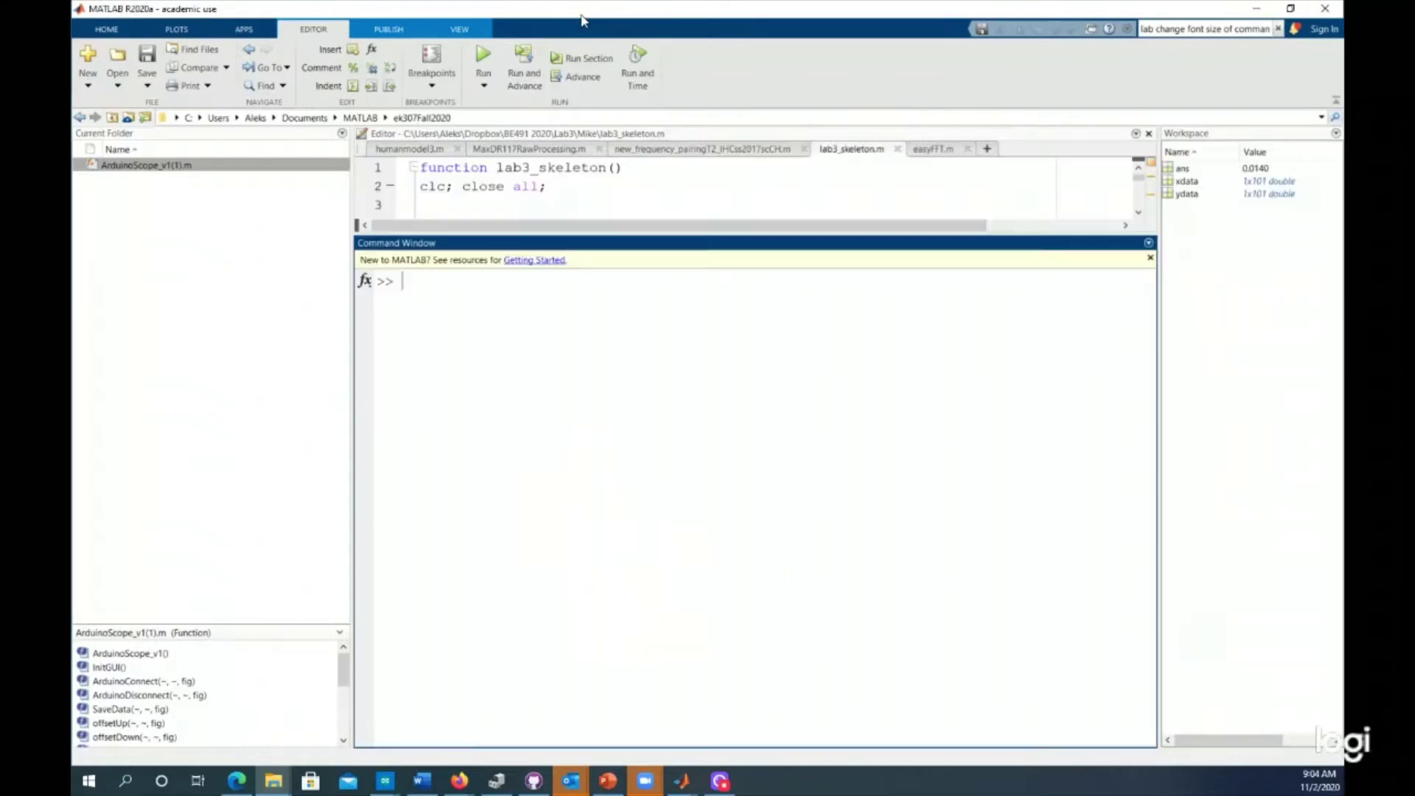
pyautogui.click(361, 118)
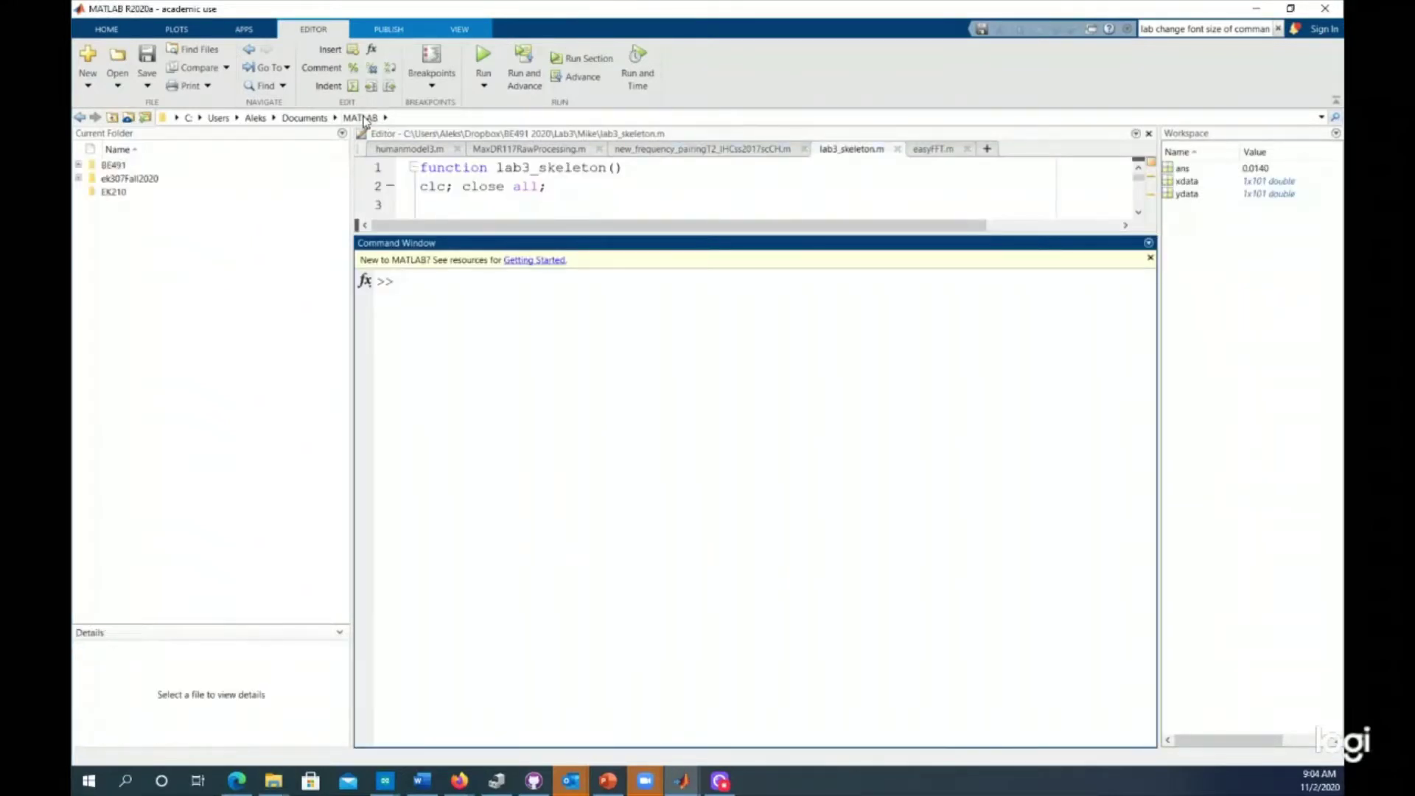
pyautogui.doubleClick(134, 182)
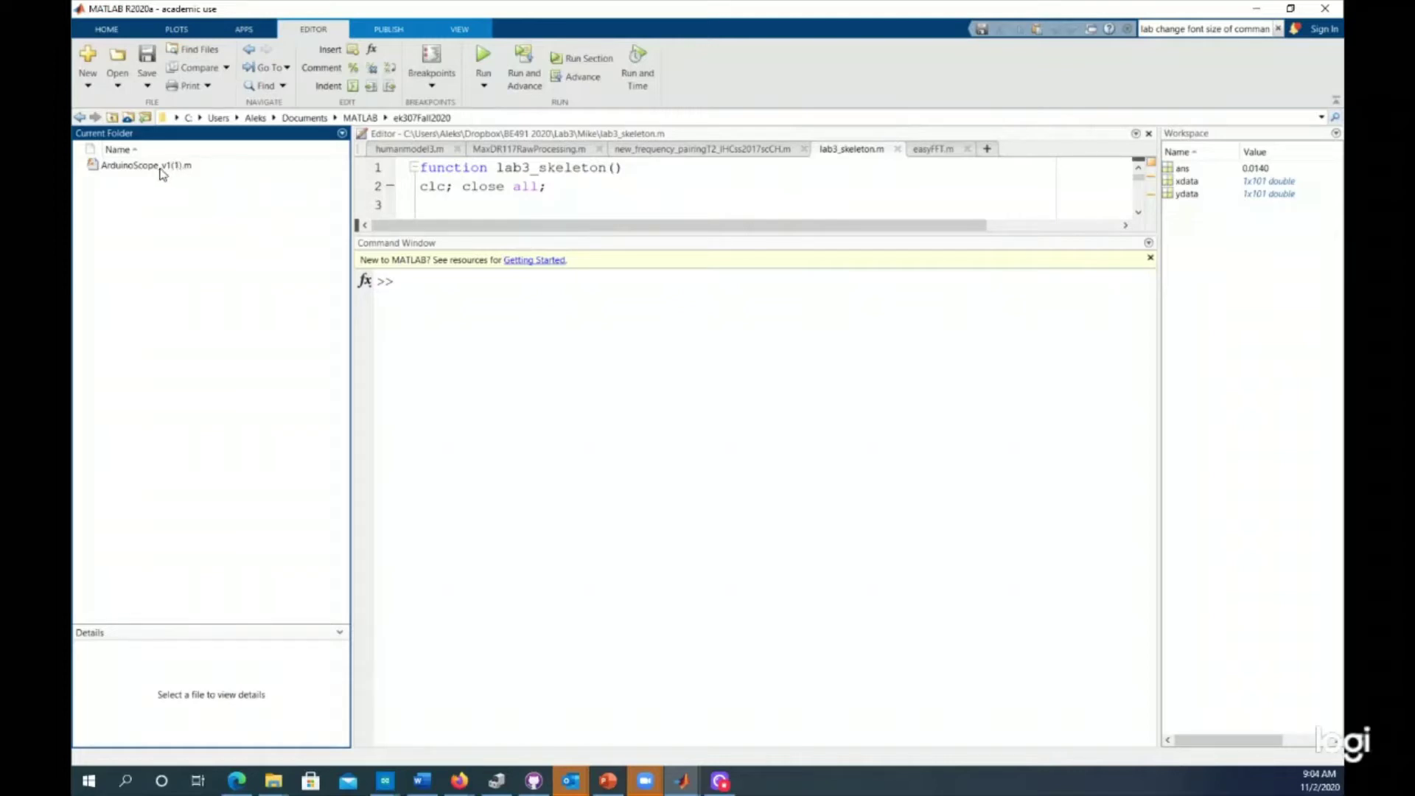
# Rename ArduinoScope_v1(1).m to ArduinoScope_v1.m by removing the '(1)'
pyautogui.click(161, 173)
pyautogui.rightClick(162, 174)
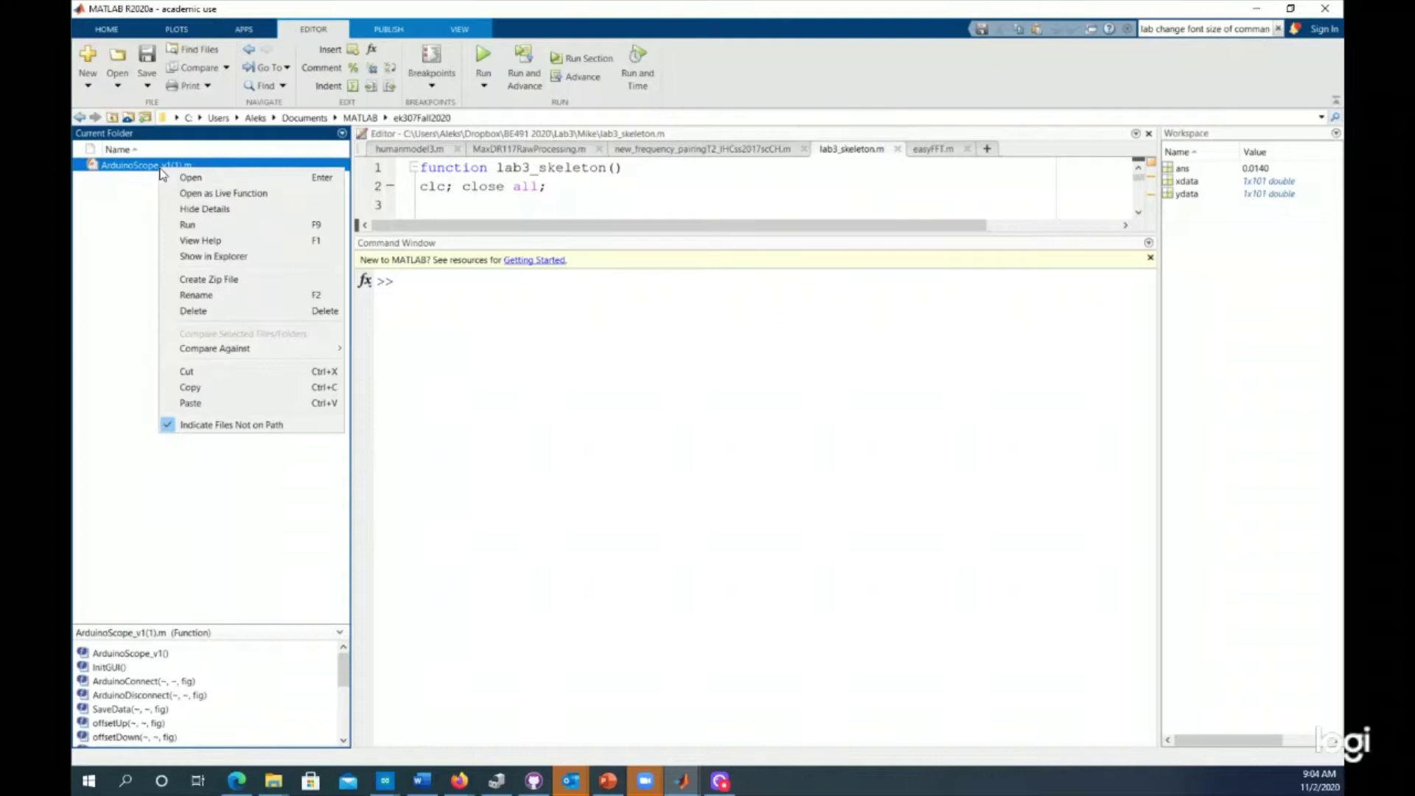
pyautogui.click(209, 293)
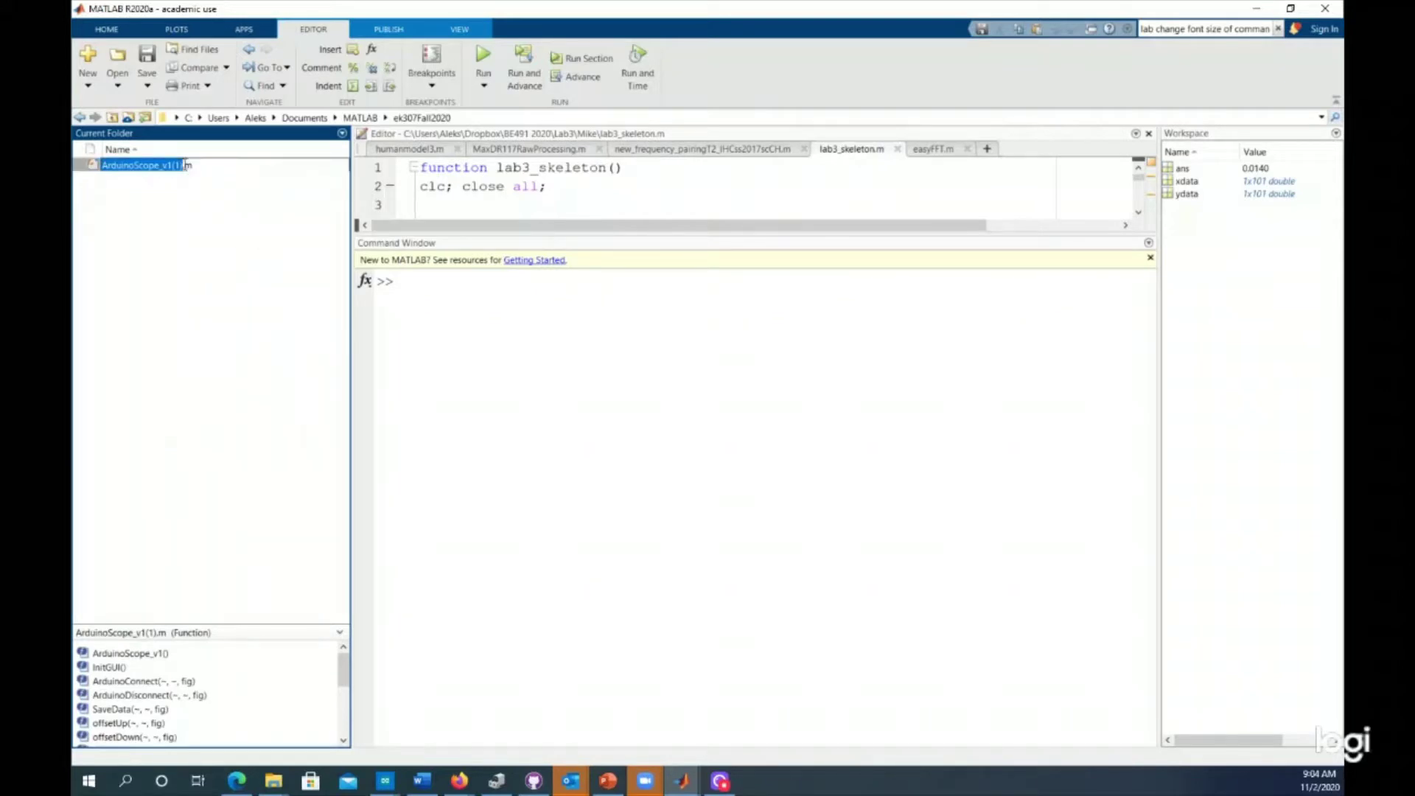
pyautogui.press('Home')
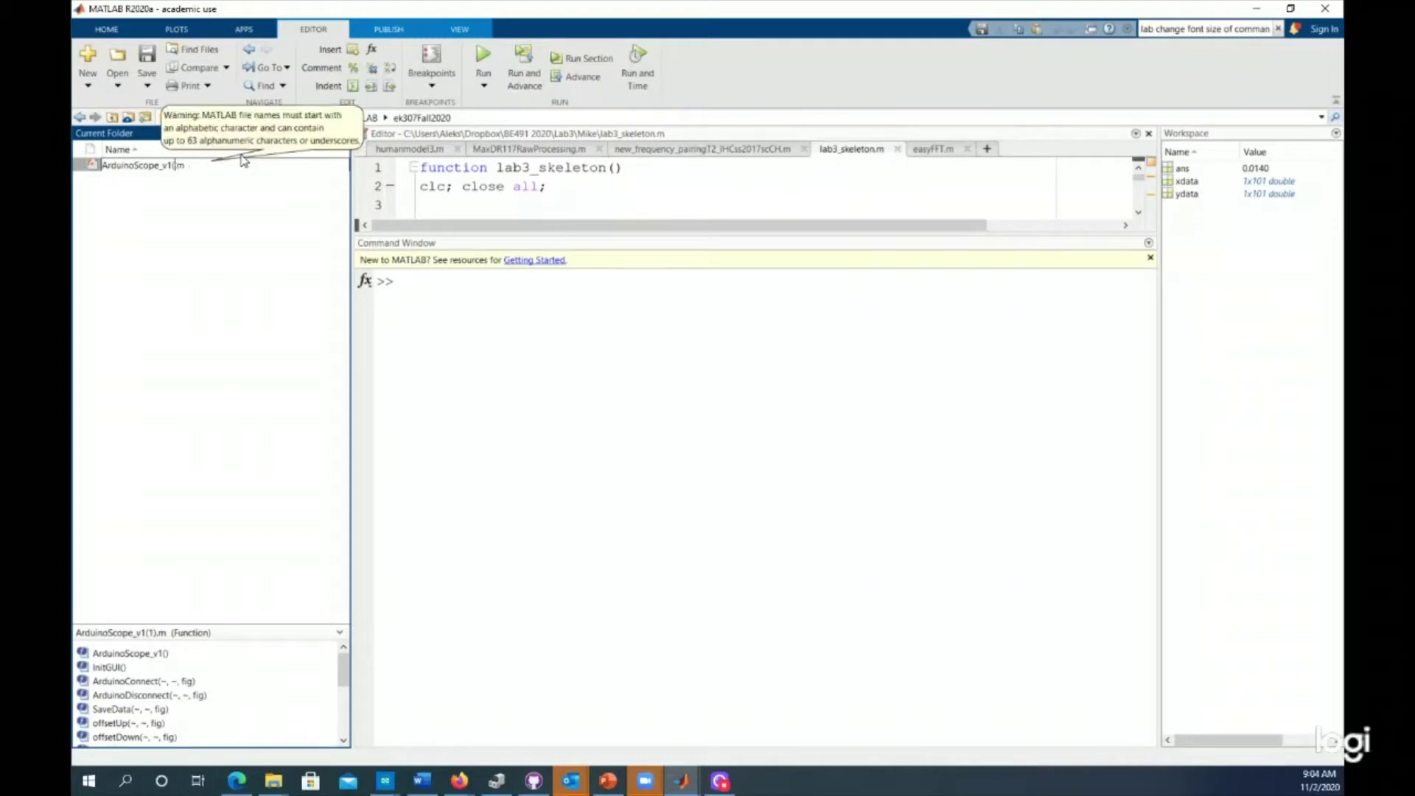
pyautogui.press('BackSpace')
pyautogui.press('BackSpace')
pyautogui.press('BackSpace')
pyautogui.press('Return')
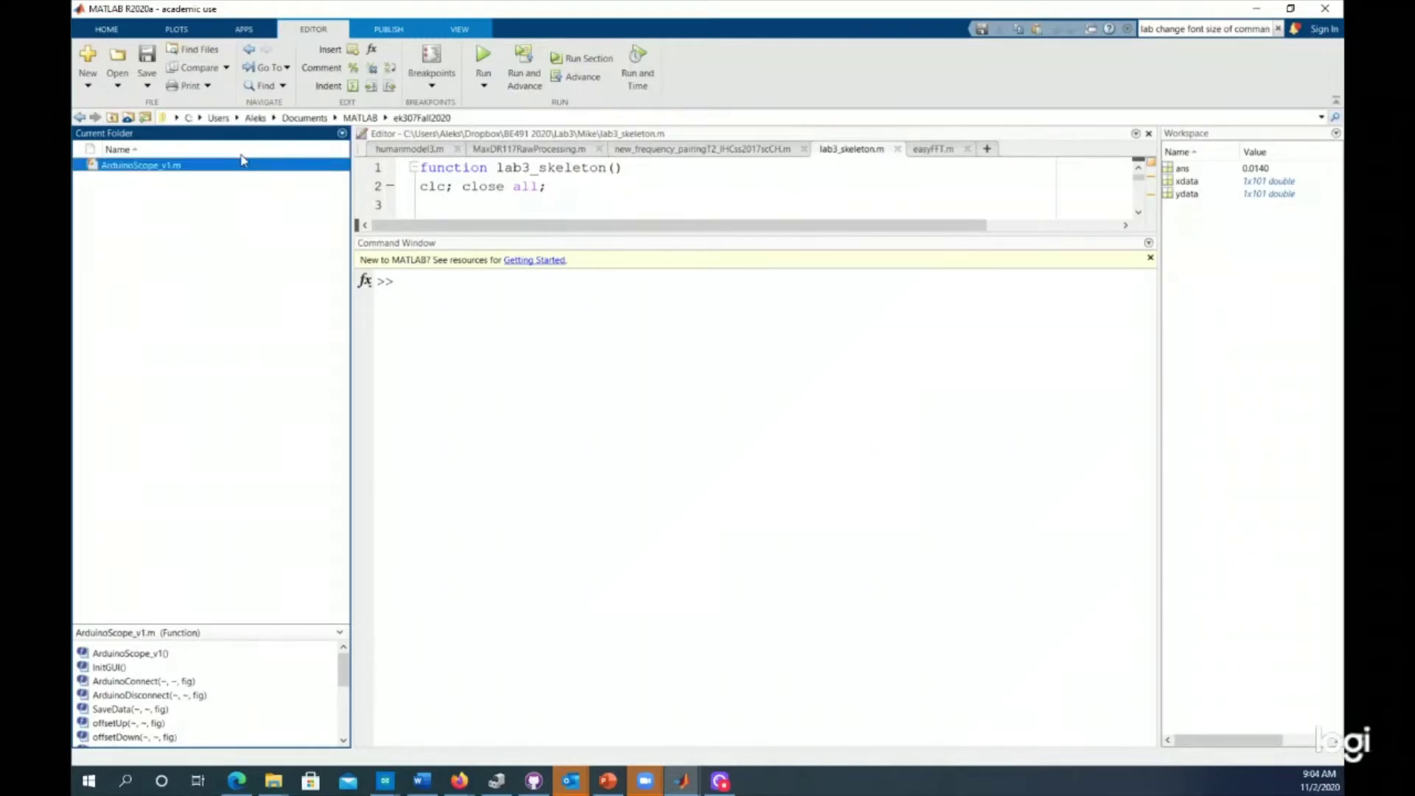
# Open ArduinoScope_v1.m in a larger Editor and highlight the h.baudrate = 57600 setting on line 11
pyautogui.doubleClick(143, 169)
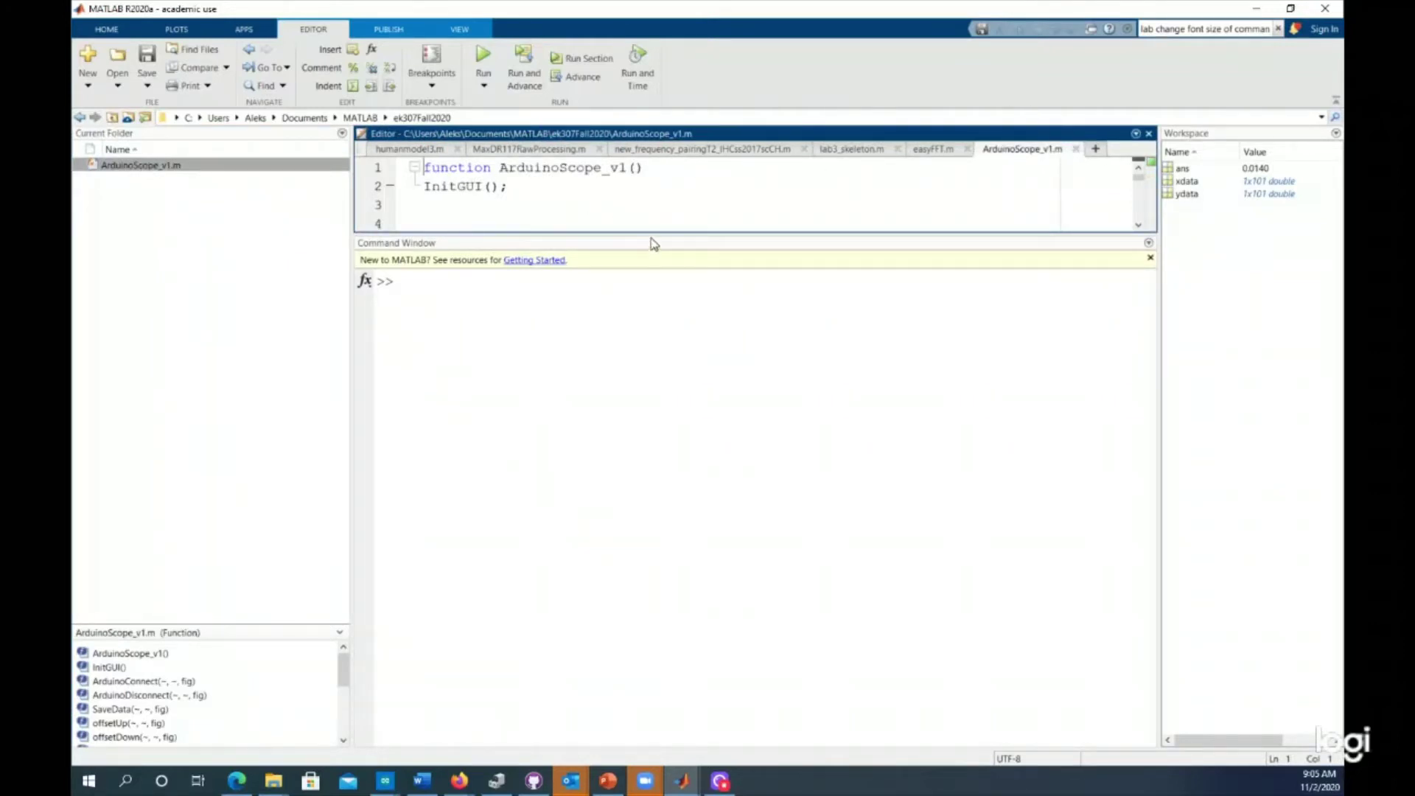
pyautogui.moveTo(650, 235); pyautogui.dragTo(660, 654)
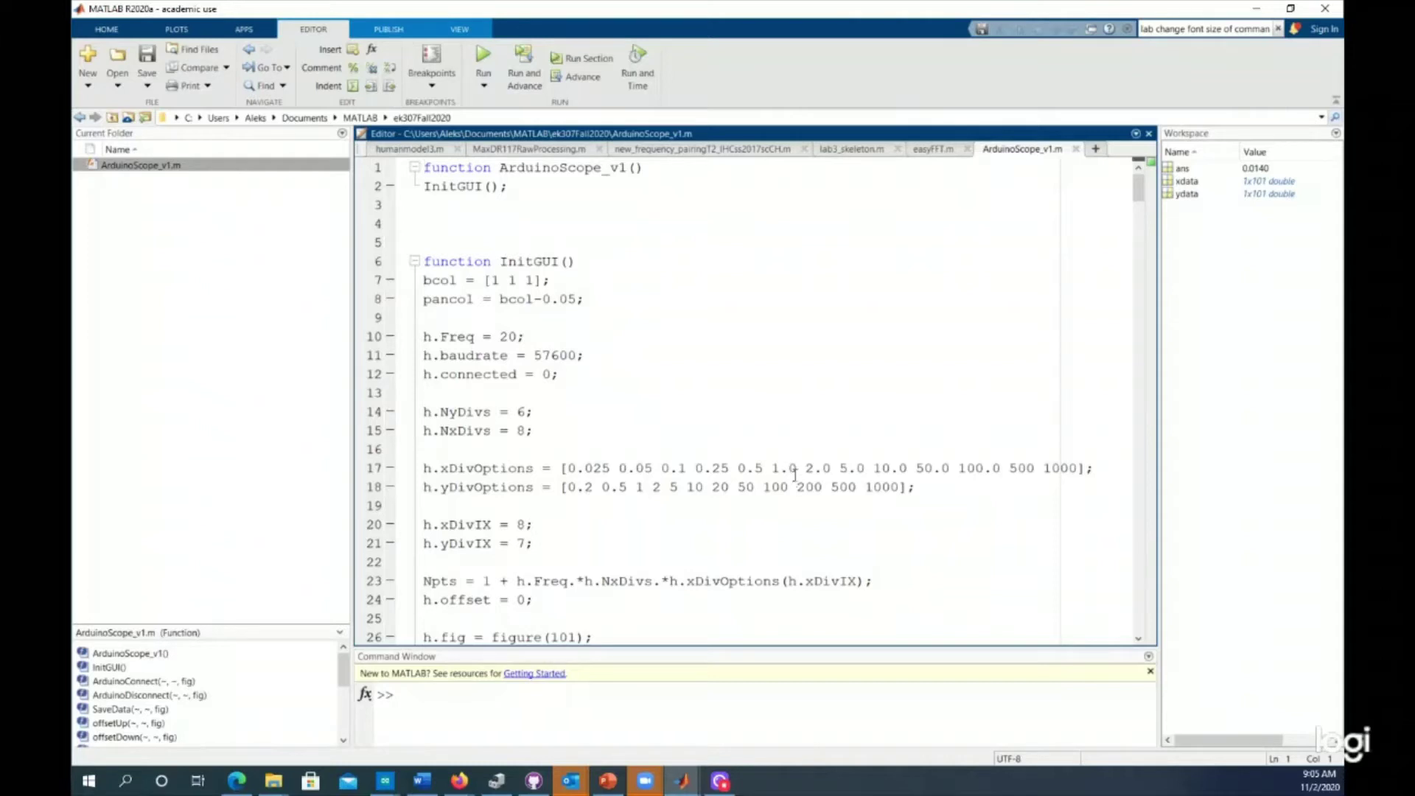
pyautogui.scroll(-9, 757, 442)
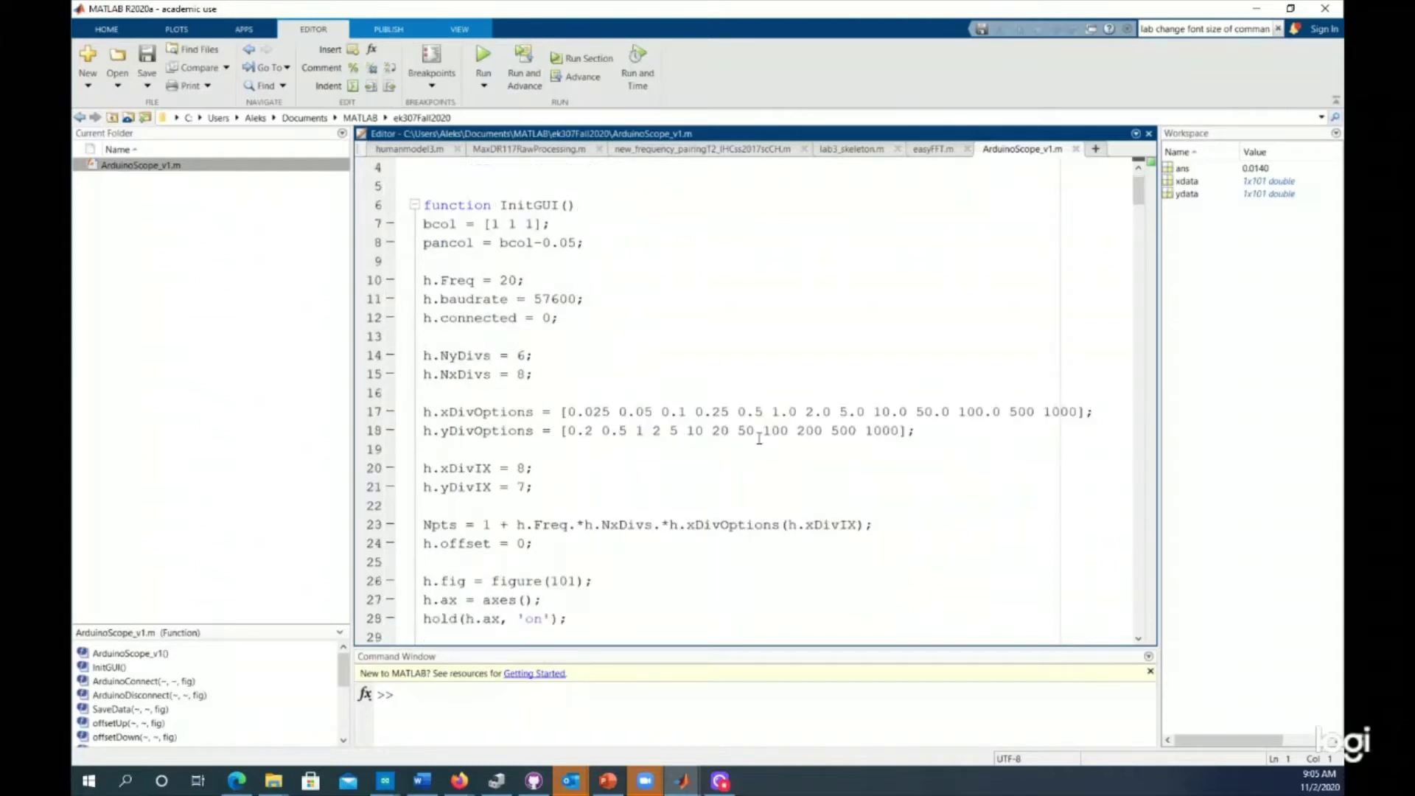
pyautogui.scroll(9, 764, 475)
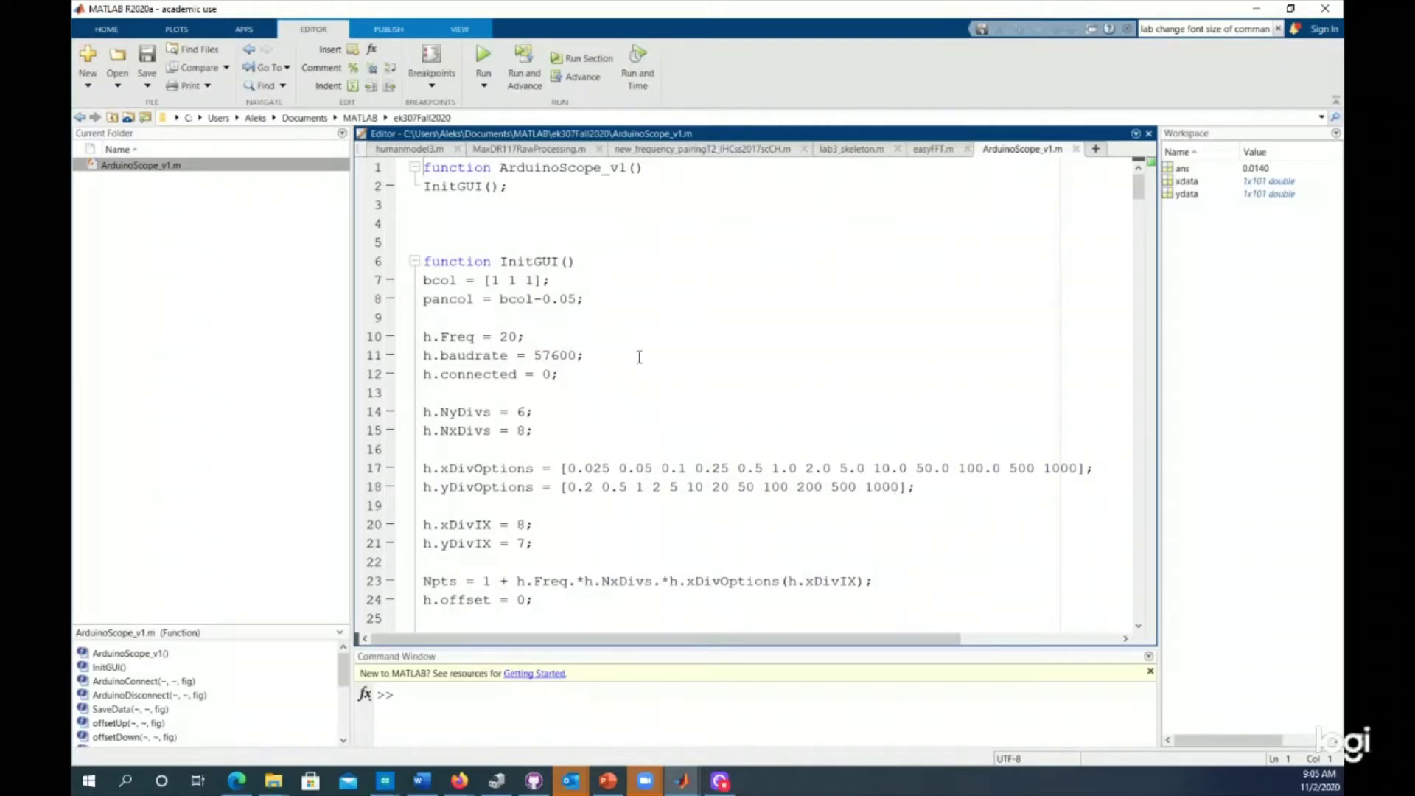
pyautogui.moveTo(588, 355); pyautogui.dragTo(410, 355)
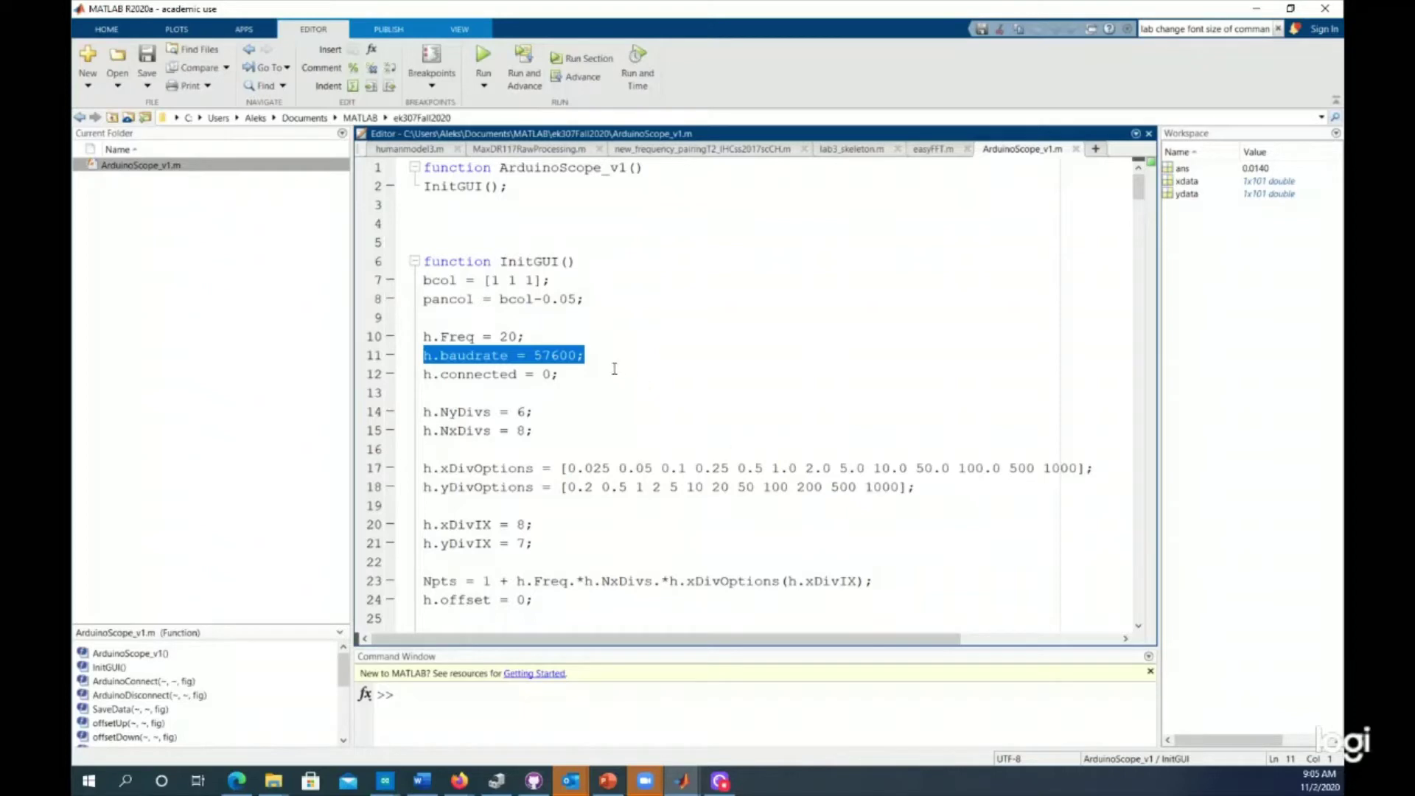
pyautogui.click(385, 779)
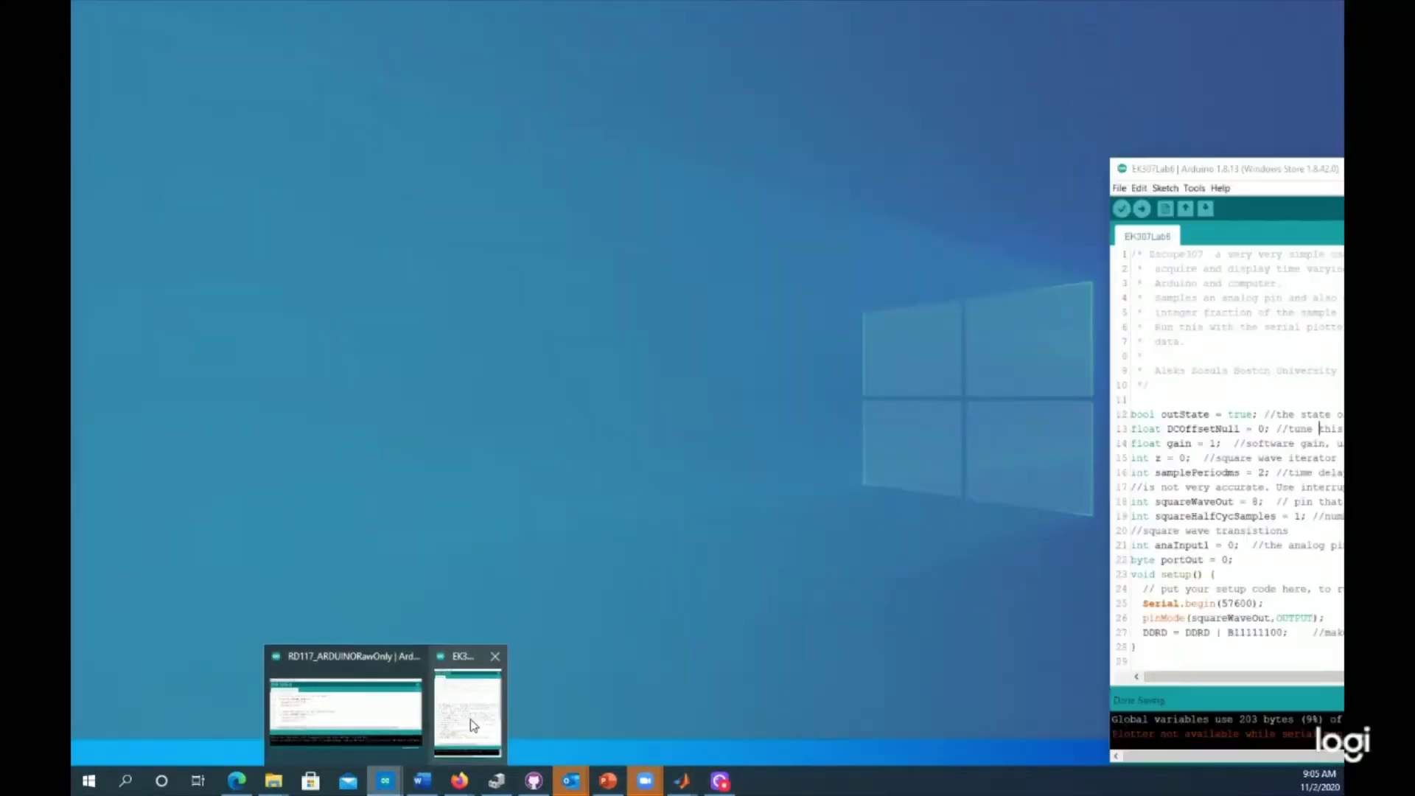
pyautogui.click(467, 708)
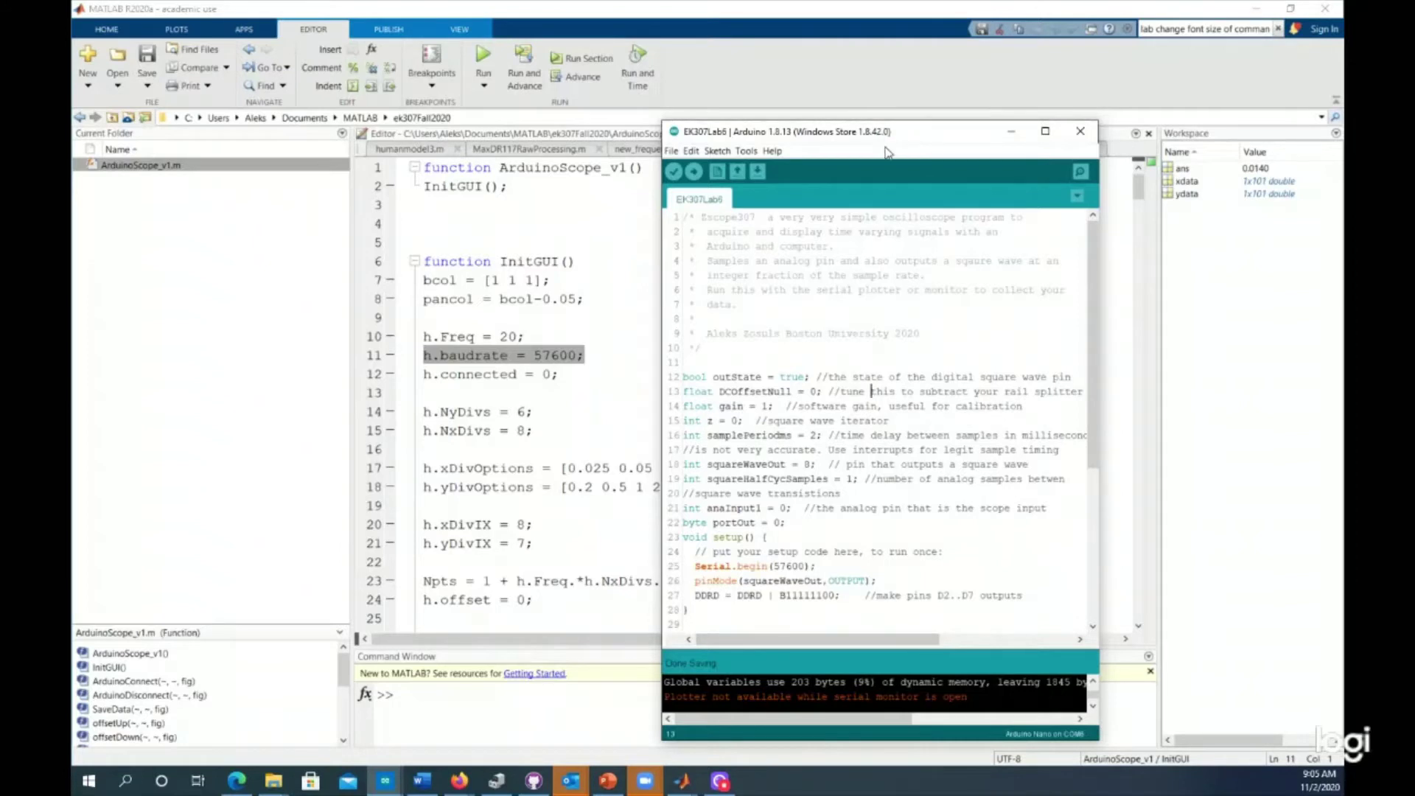
pyautogui.moveTo(841, 568); pyautogui.dragTo(682, 567)
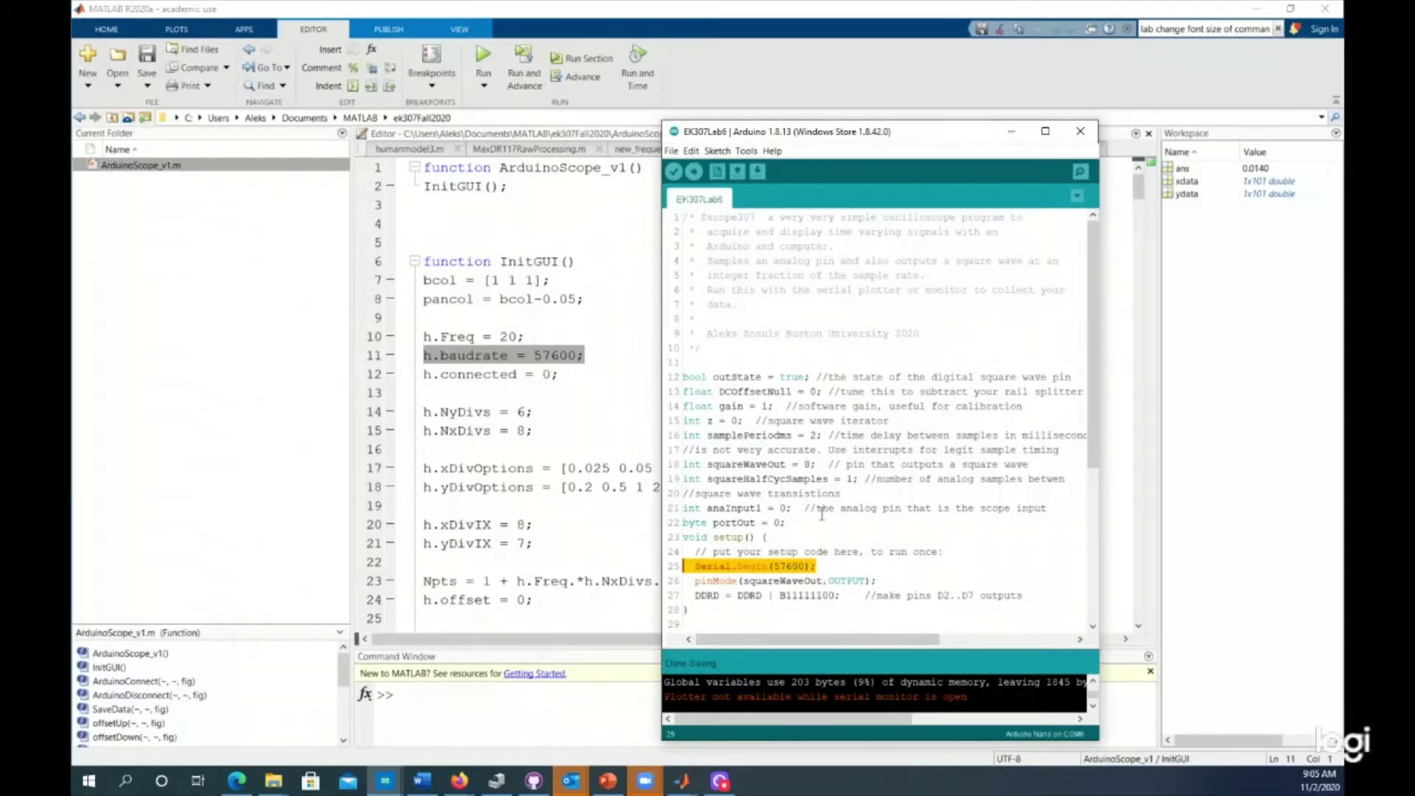
pyautogui.click(877, 434)
pyautogui.moveTo(841, 435); pyautogui.dragTo(695, 435)
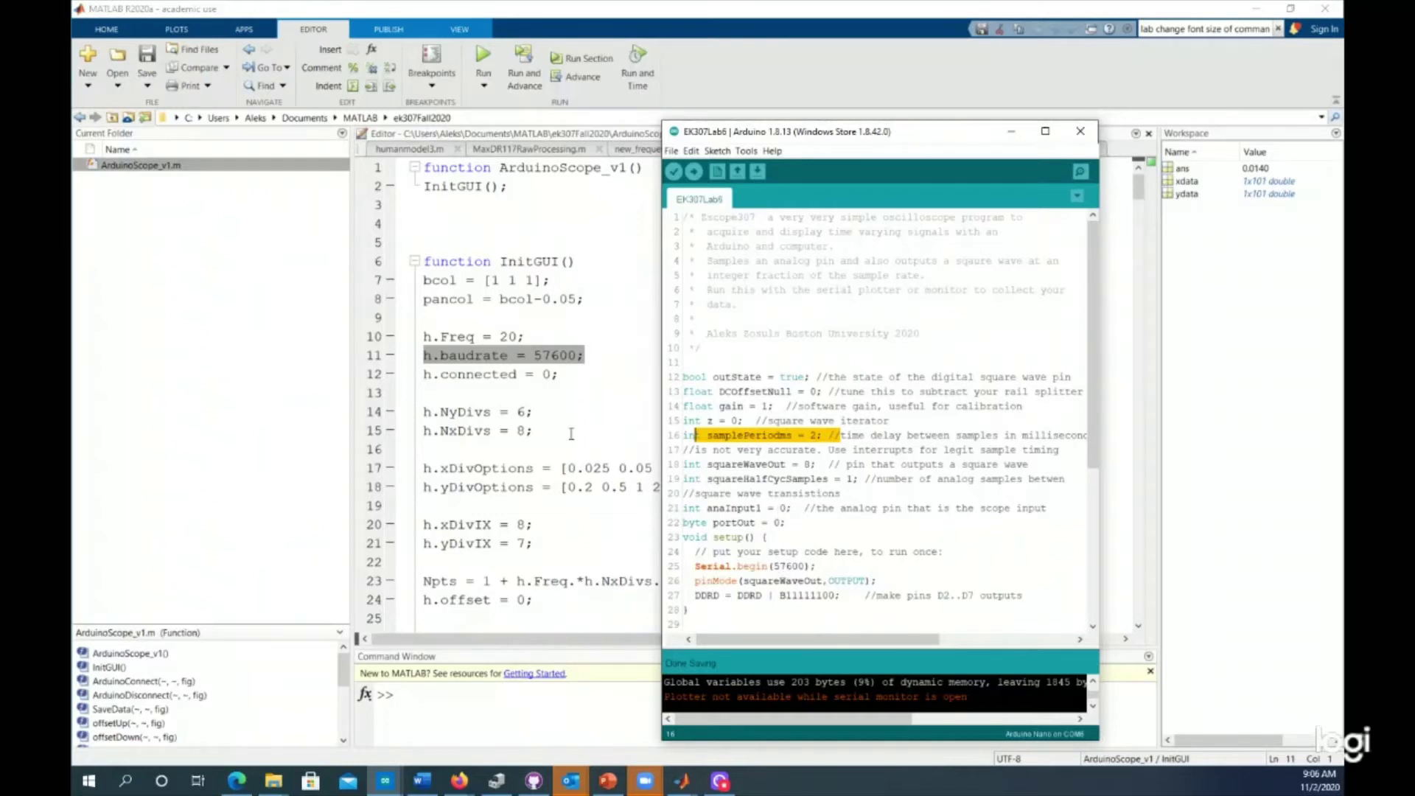
pyautogui.click(600, 18)
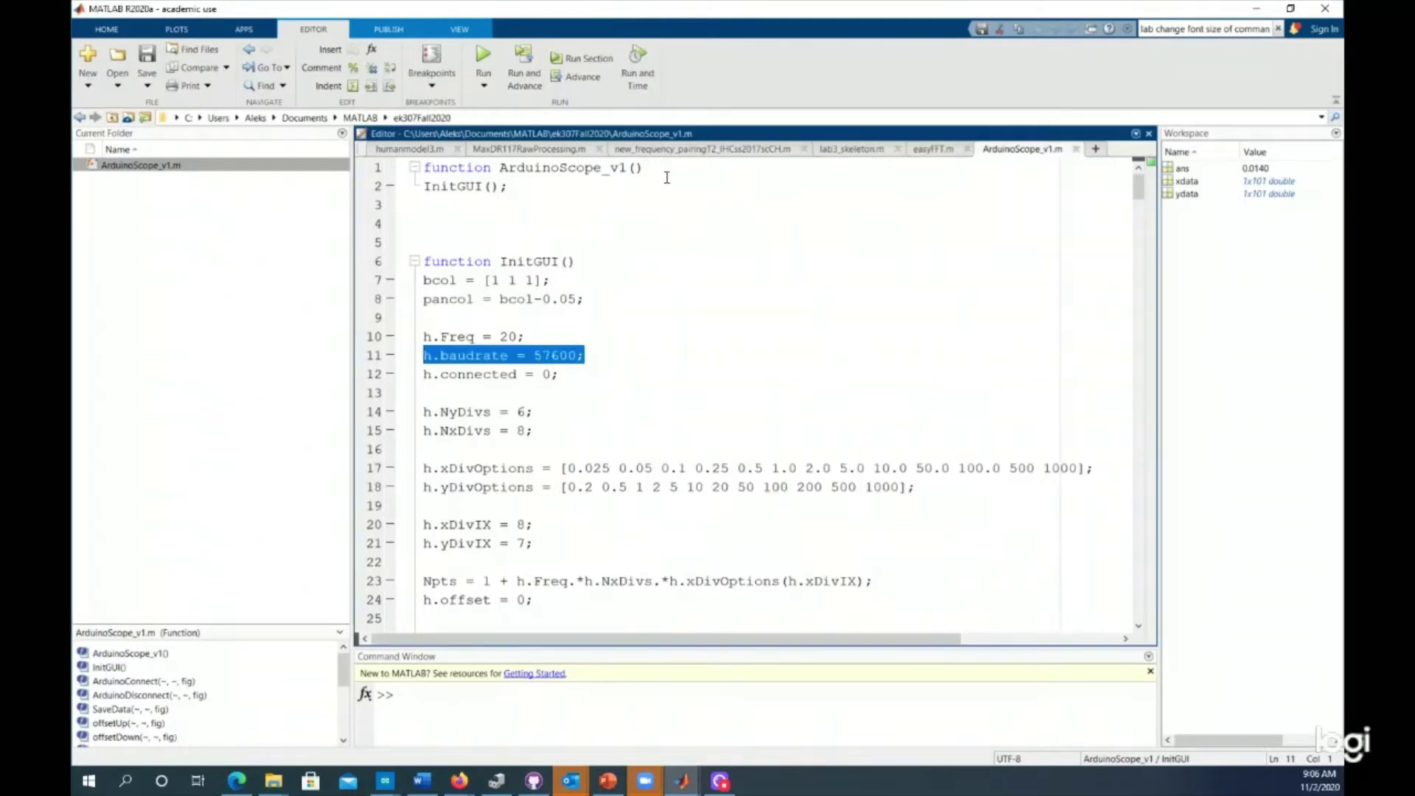
# Run ArduinoScope_v1 and position the Figure 101 Signal Monitor window higher on screen
pyautogui.click(493, 51)
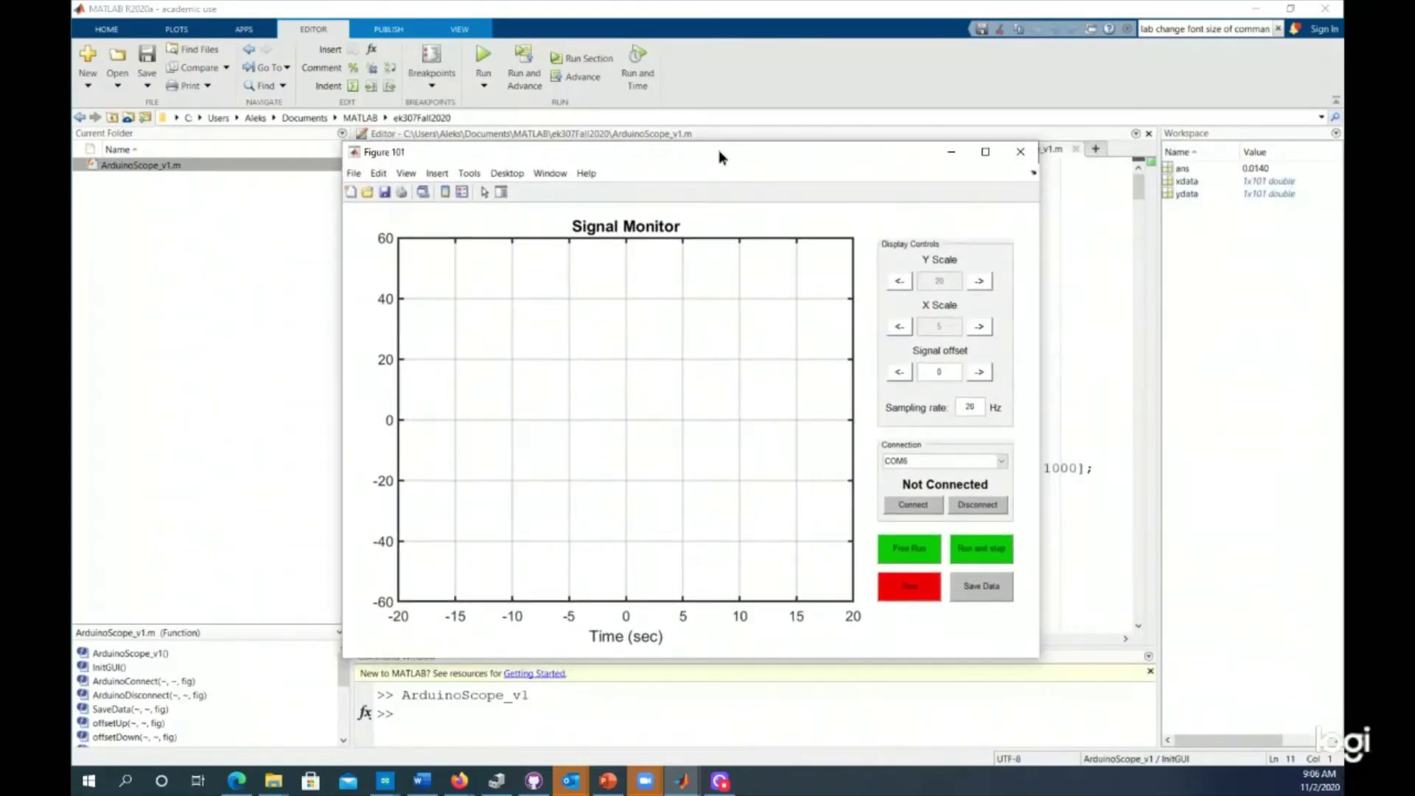
pyautogui.moveTo(718, 149); pyautogui.dragTo(766, 110)
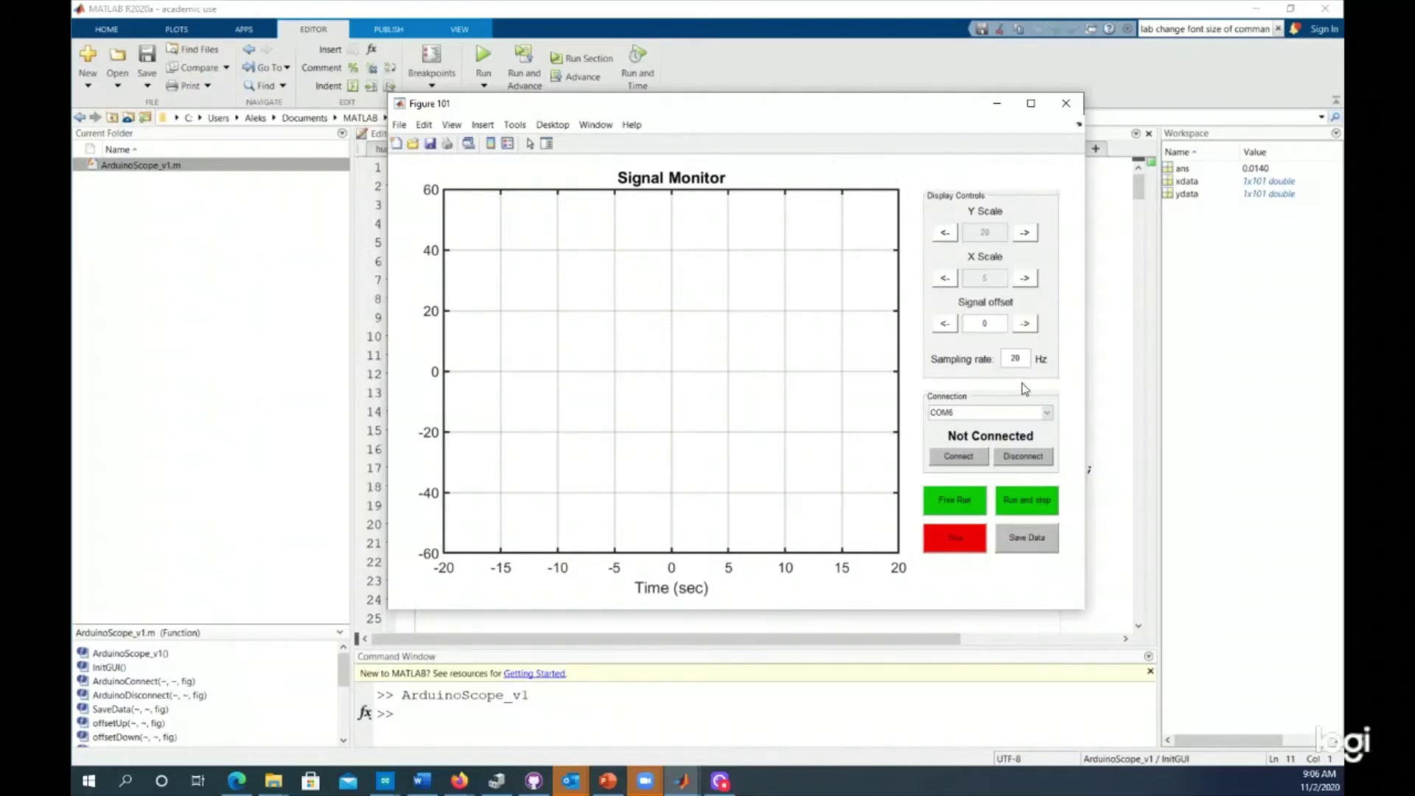
# Change the Signal Monitor sampling rate from 20 to 500 Hz
pyautogui.click(1024, 357)
pyautogui.moveTo(1024, 356); pyautogui.dragTo(980, 361)
pyautogui.write('500')
# Keep COM6 as the serial port and connect the monitor to the Arduino
pyautogui.click(1047, 414)
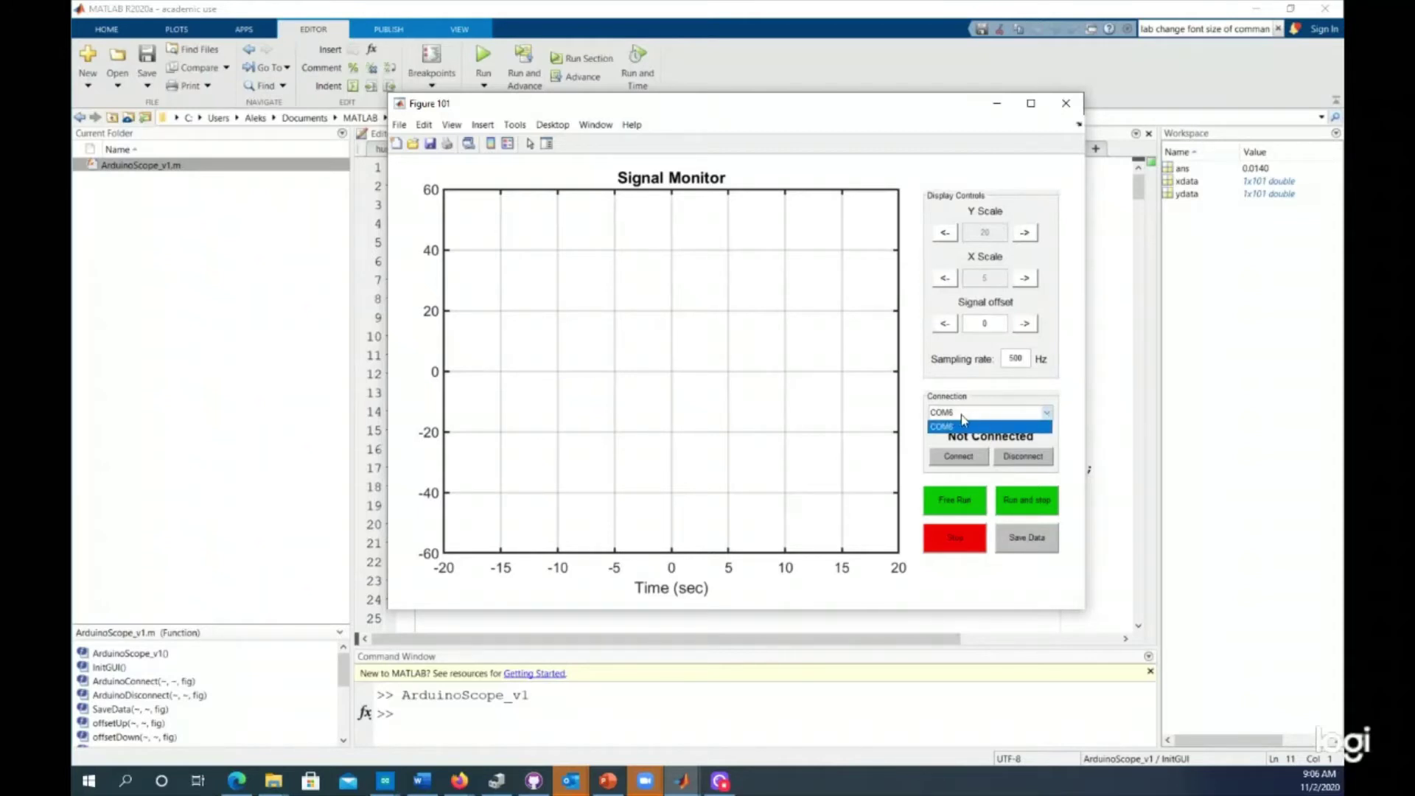
pyautogui.click(985, 417)
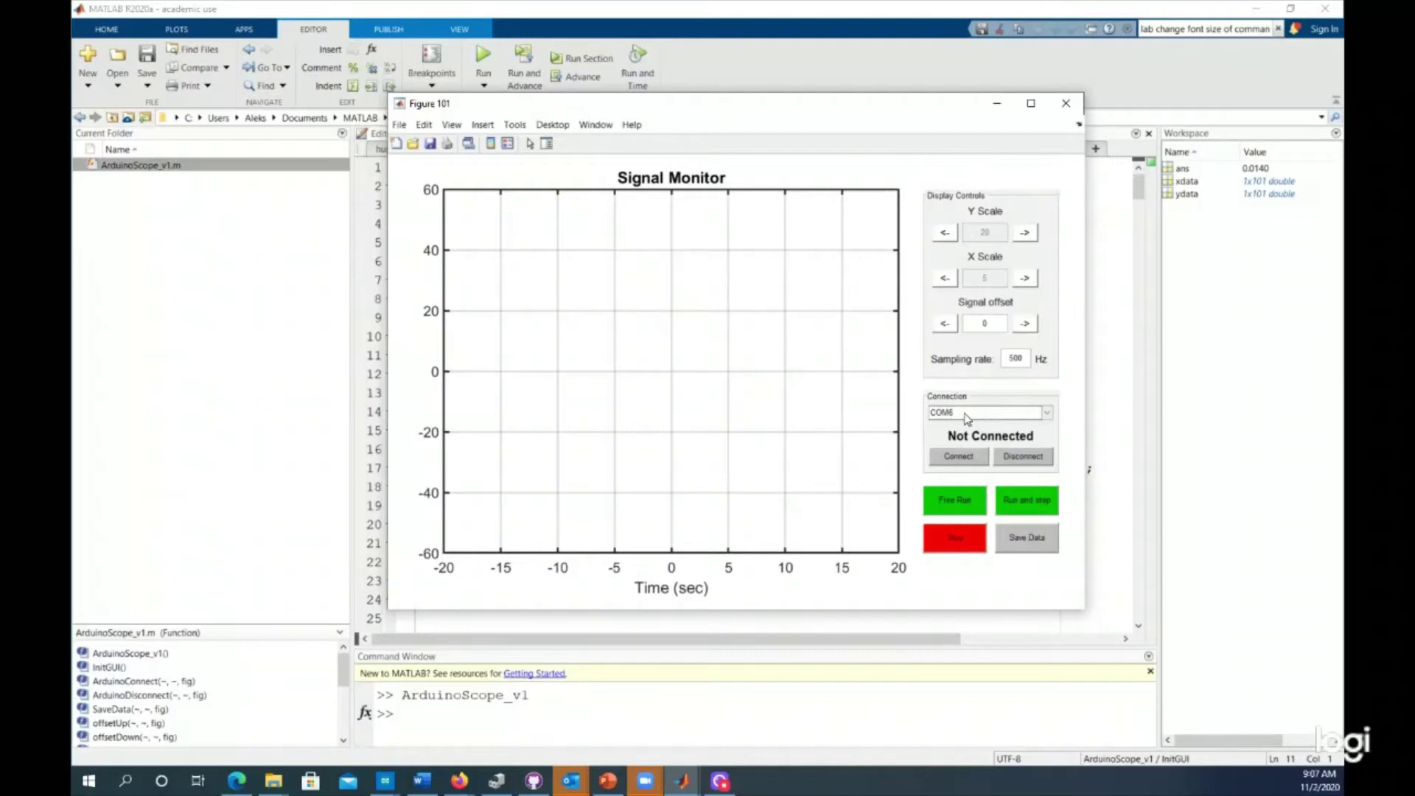
pyautogui.click(969, 460)
# Check the serial monitor and plotter options in the Arduino IDE's Tools menu
pyautogui.moveTo(399, 783)
pyautogui.click(467, 711)
pyautogui.click(746, 151)
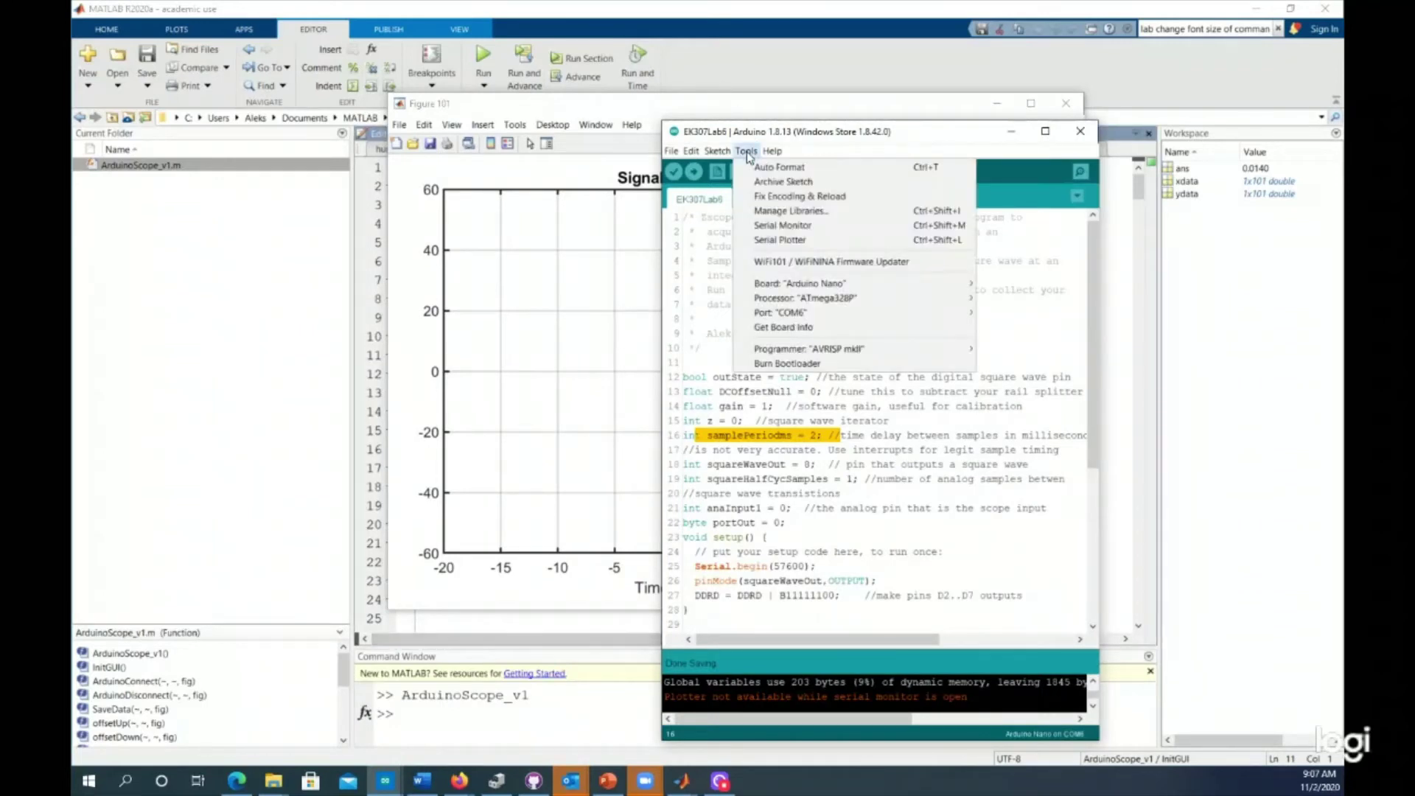
pyautogui.click(946, 137)
# Minimise the Arduino IDE, then disconnect and reconnect the Signal Monitor on COM6
pyautogui.click(1010, 134)
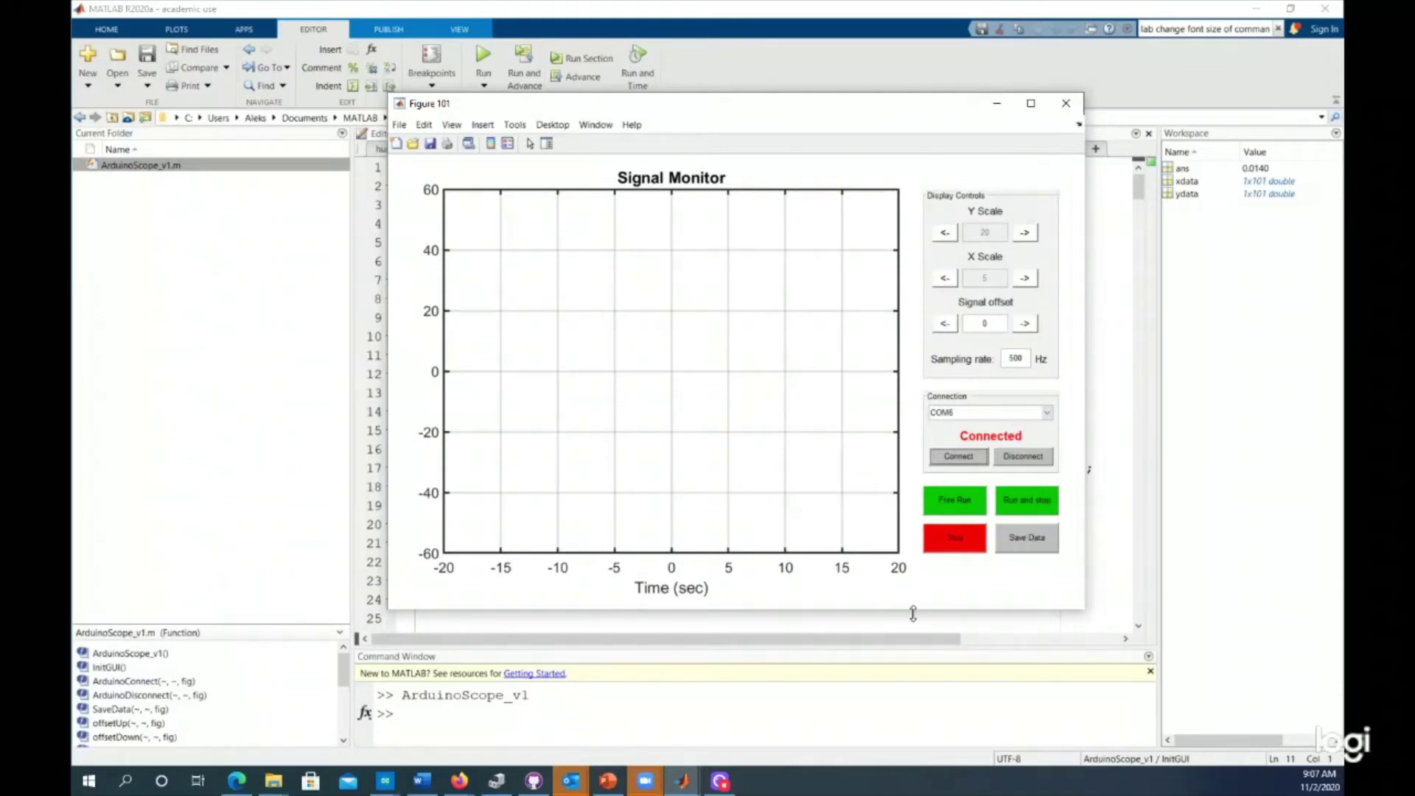
pyautogui.click(1031, 465)
pyautogui.click(948, 461)
# Start live capture, step the Y scale down to 0.5, then back up to 2 (±6)
pyautogui.click(959, 516)
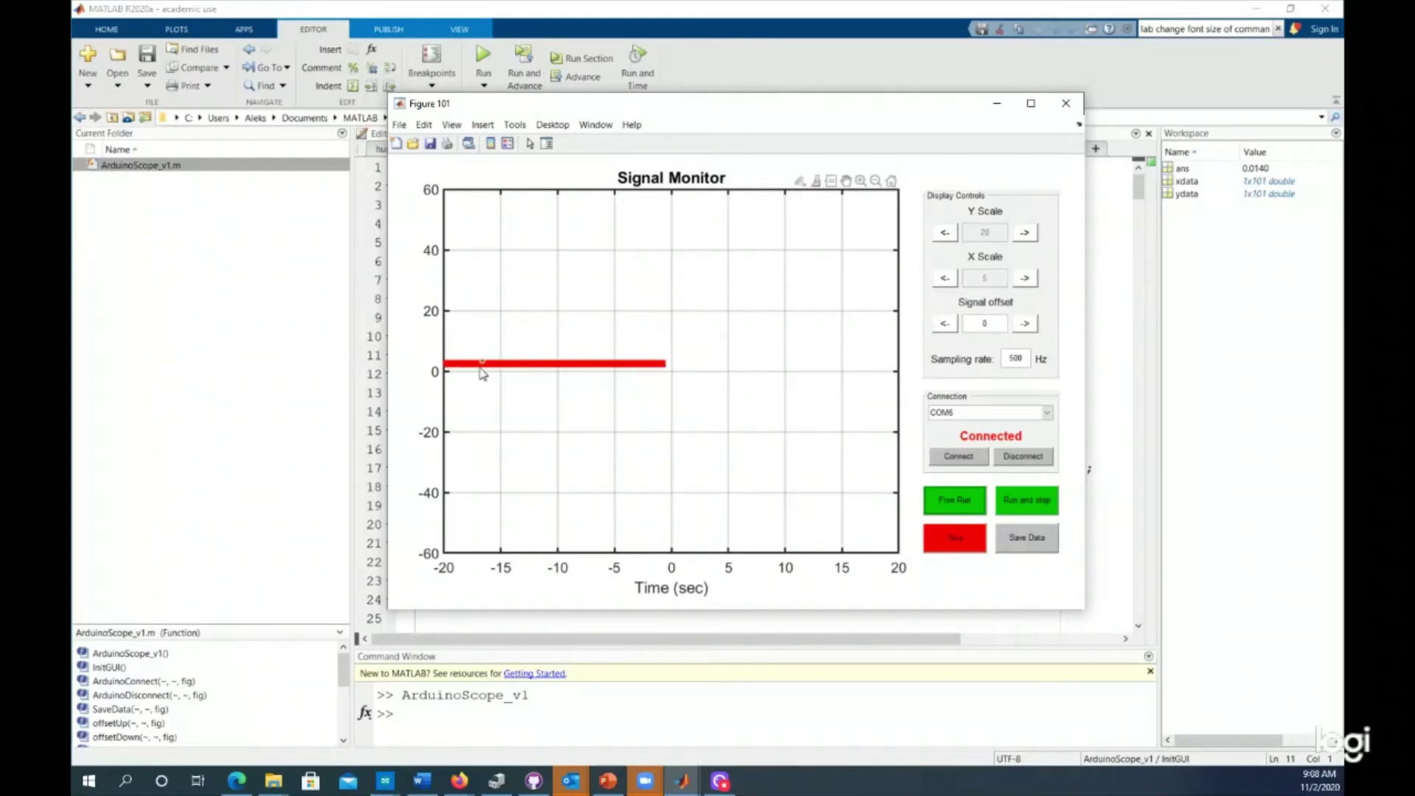
pyautogui.click(946, 234)
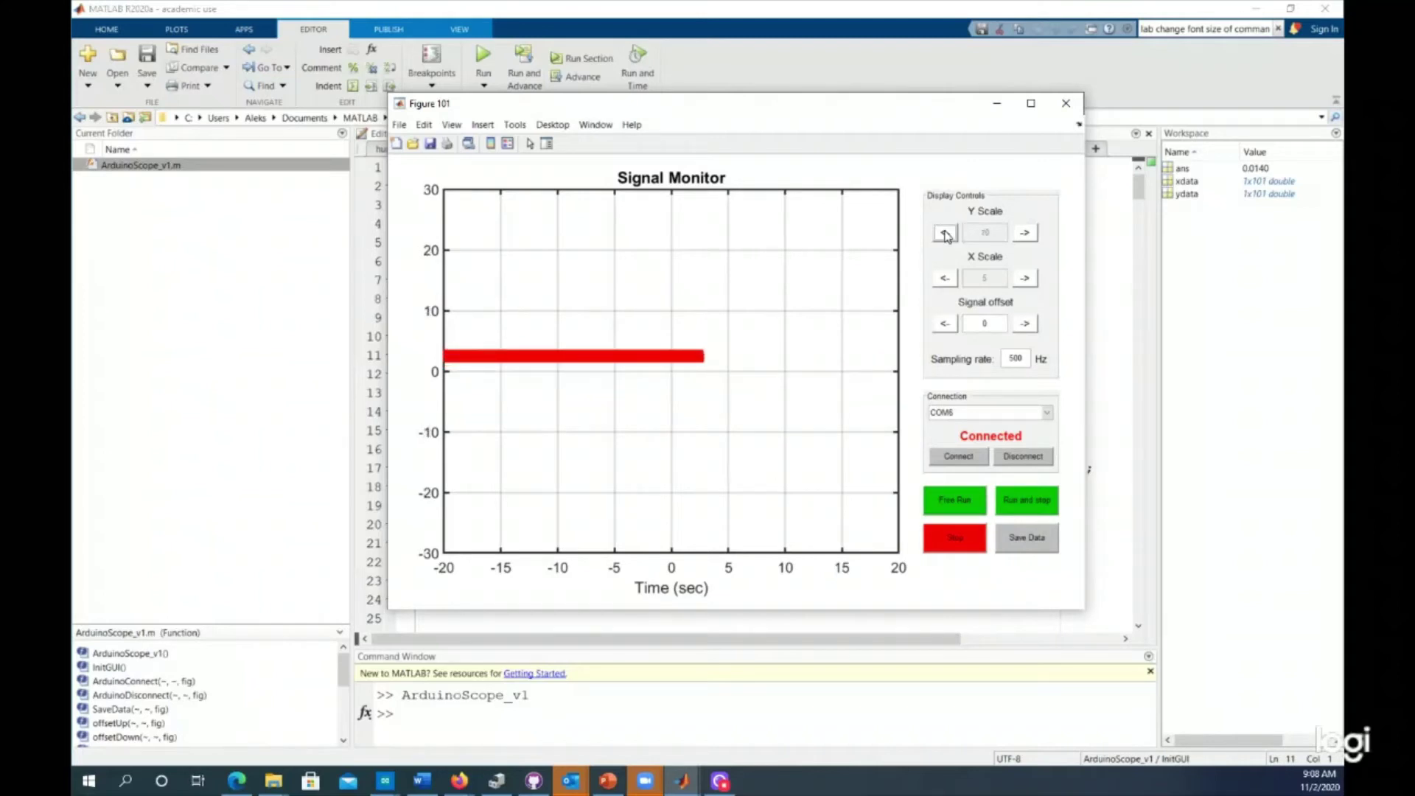
pyautogui.click(945, 233)
pyautogui.click(945, 234)
pyautogui.click(945, 234)
pyautogui.click(945, 234)
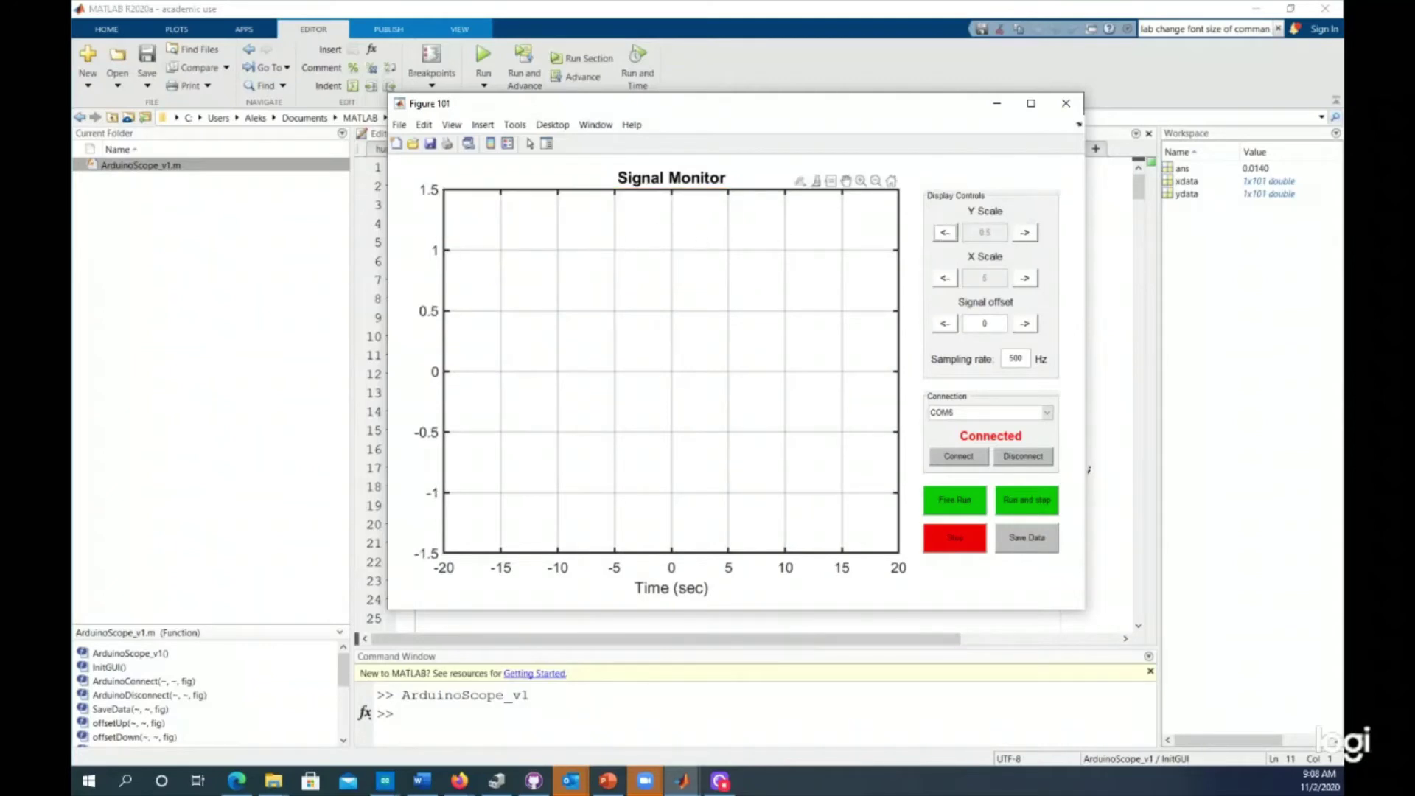
pyautogui.click(1024, 234)
pyautogui.click(1024, 233)
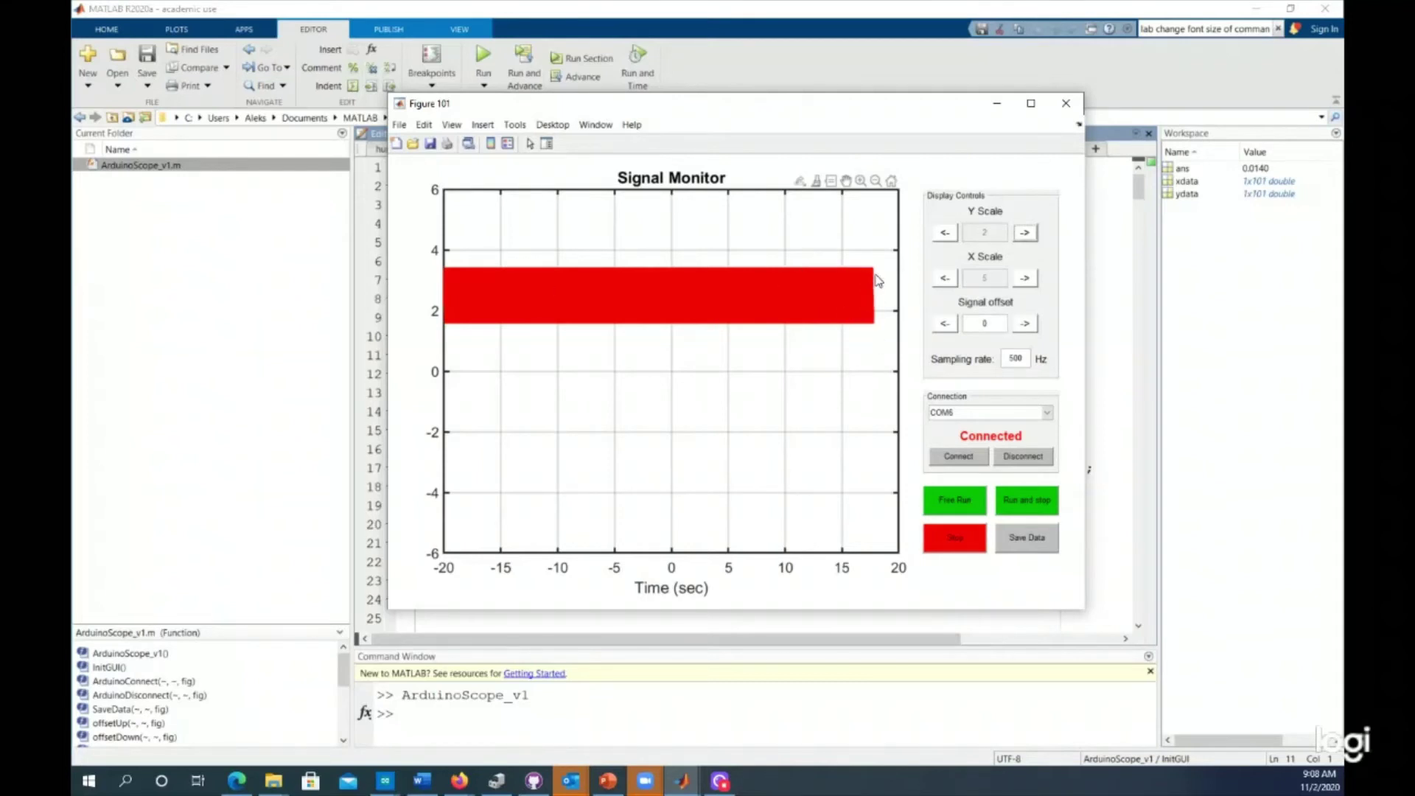
# Step the X scale down to 0.025 so the plot spans −0.1 to 0.1 s
pyautogui.click(944, 280)
pyautogui.click(944, 279)
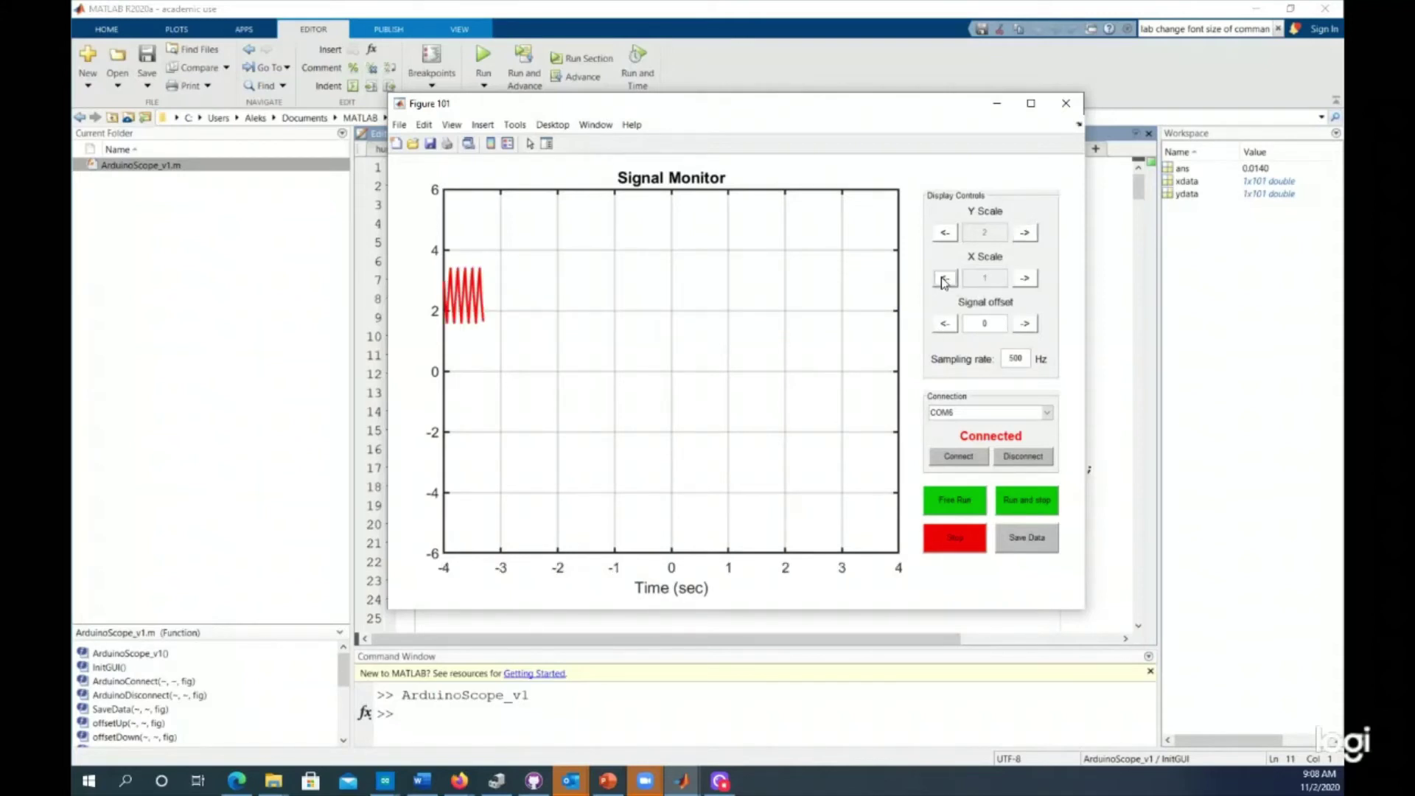
pyautogui.click(944, 281)
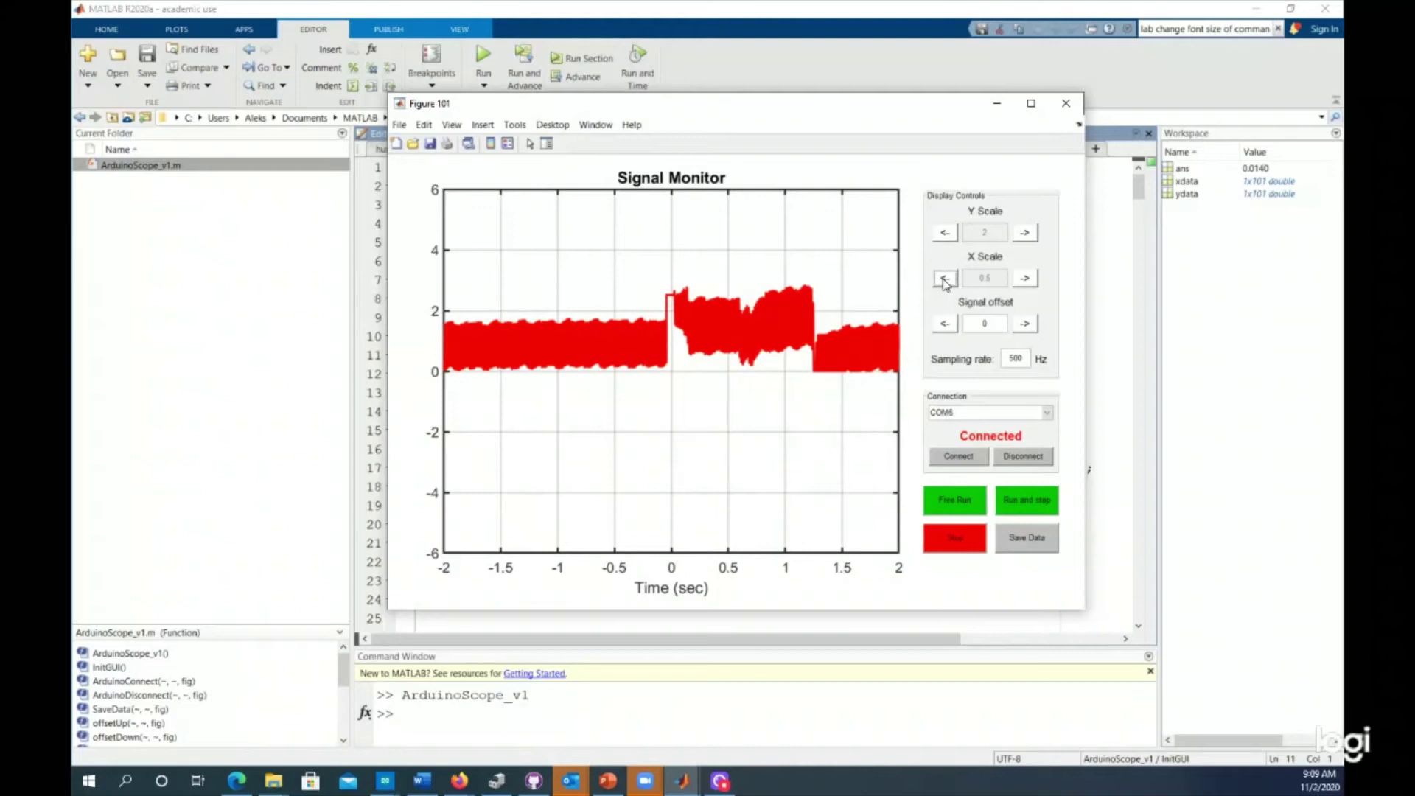
pyautogui.click(945, 278)
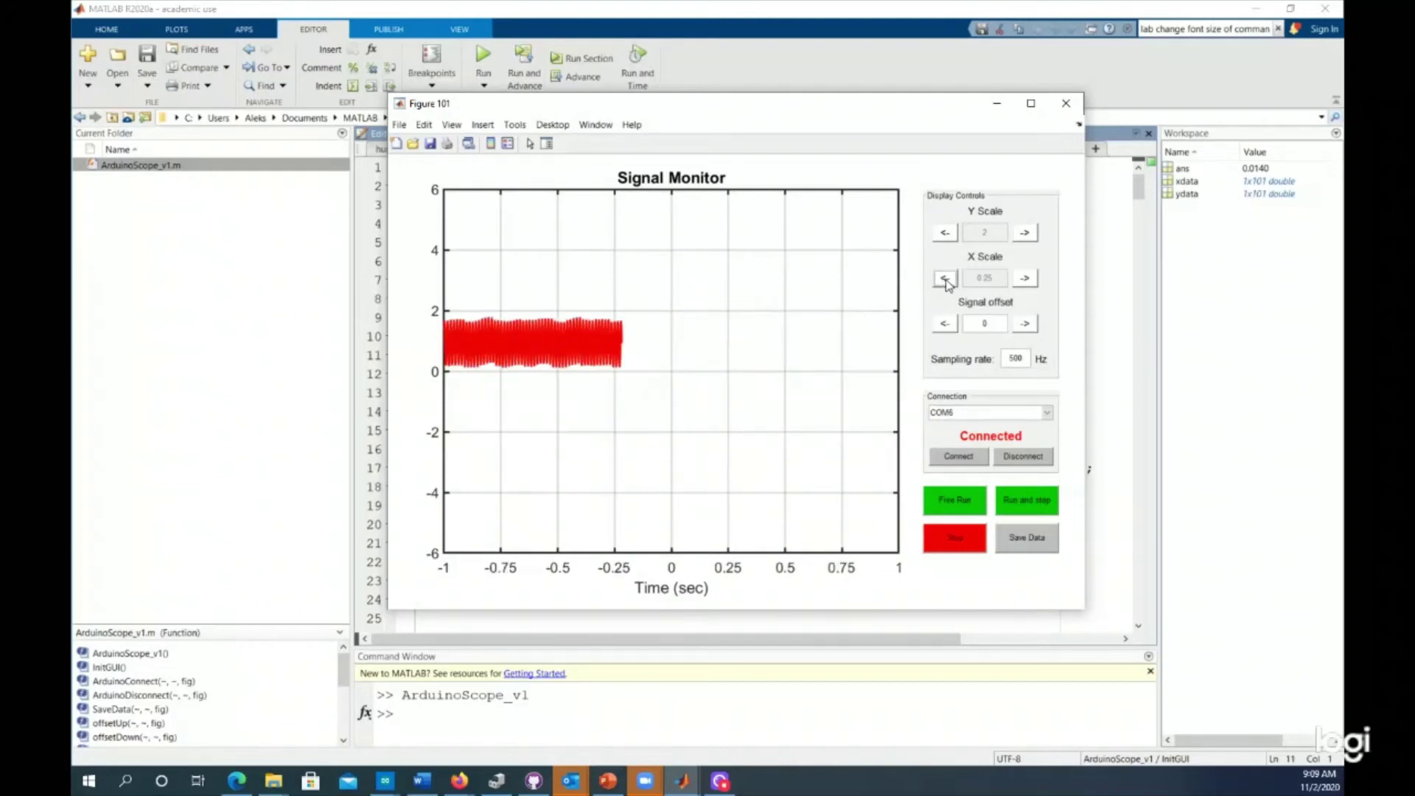
pyautogui.click(945, 279)
pyautogui.click(945, 278)
pyautogui.click(945, 279)
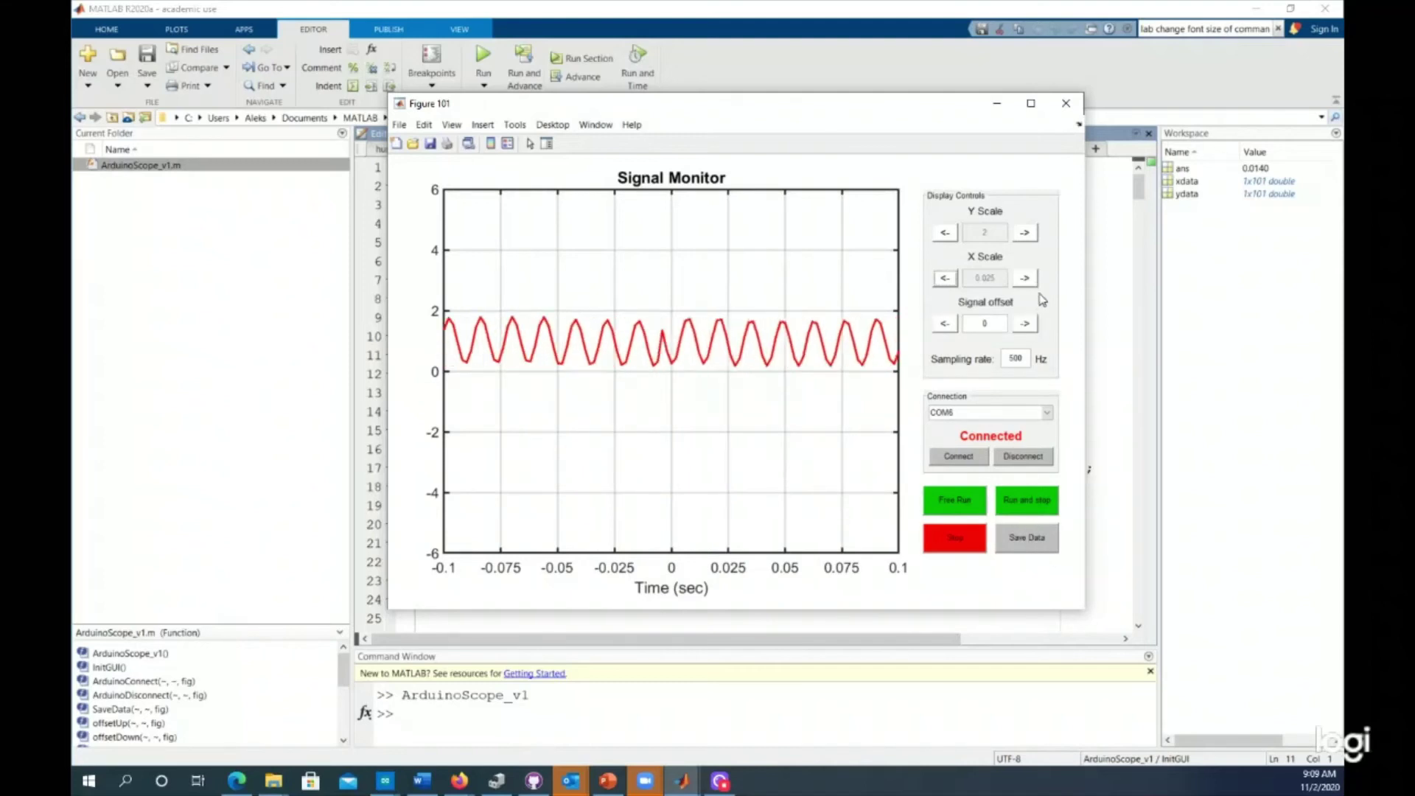
# Set the Y scale from 2 to 0.5 and the signal offset to 1
pyautogui.click(944, 233)
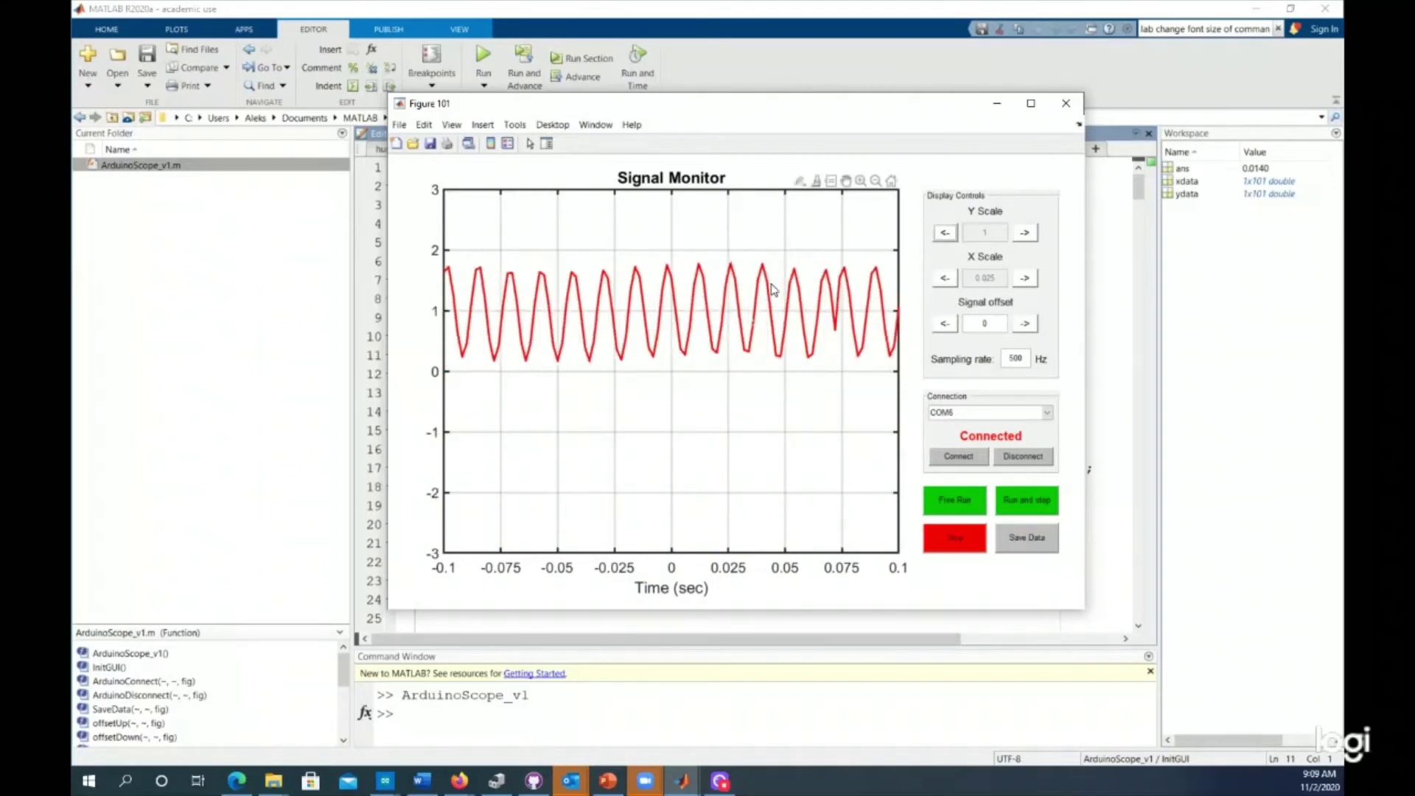
pyautogui.click(943, 233)
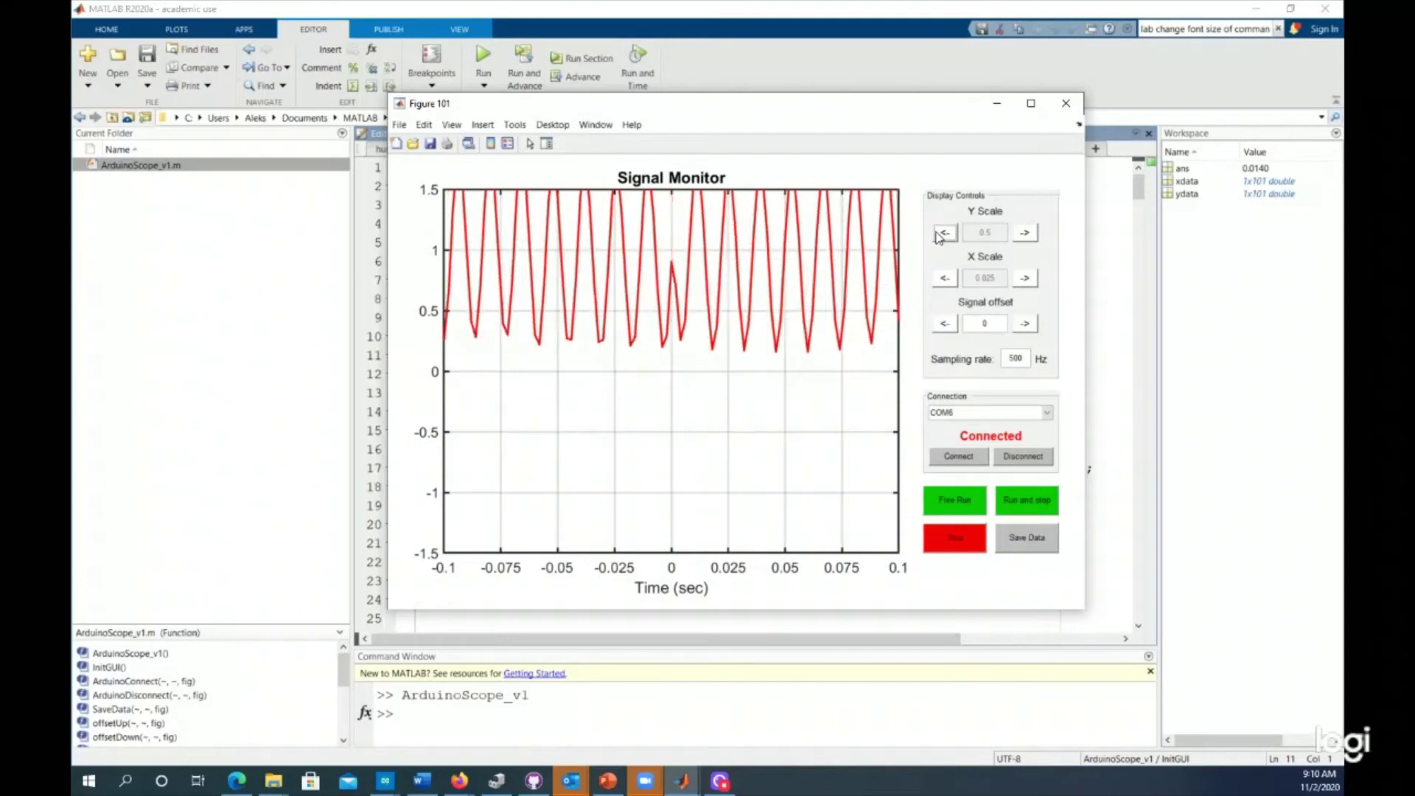
pyautogui.click(1034, 328)
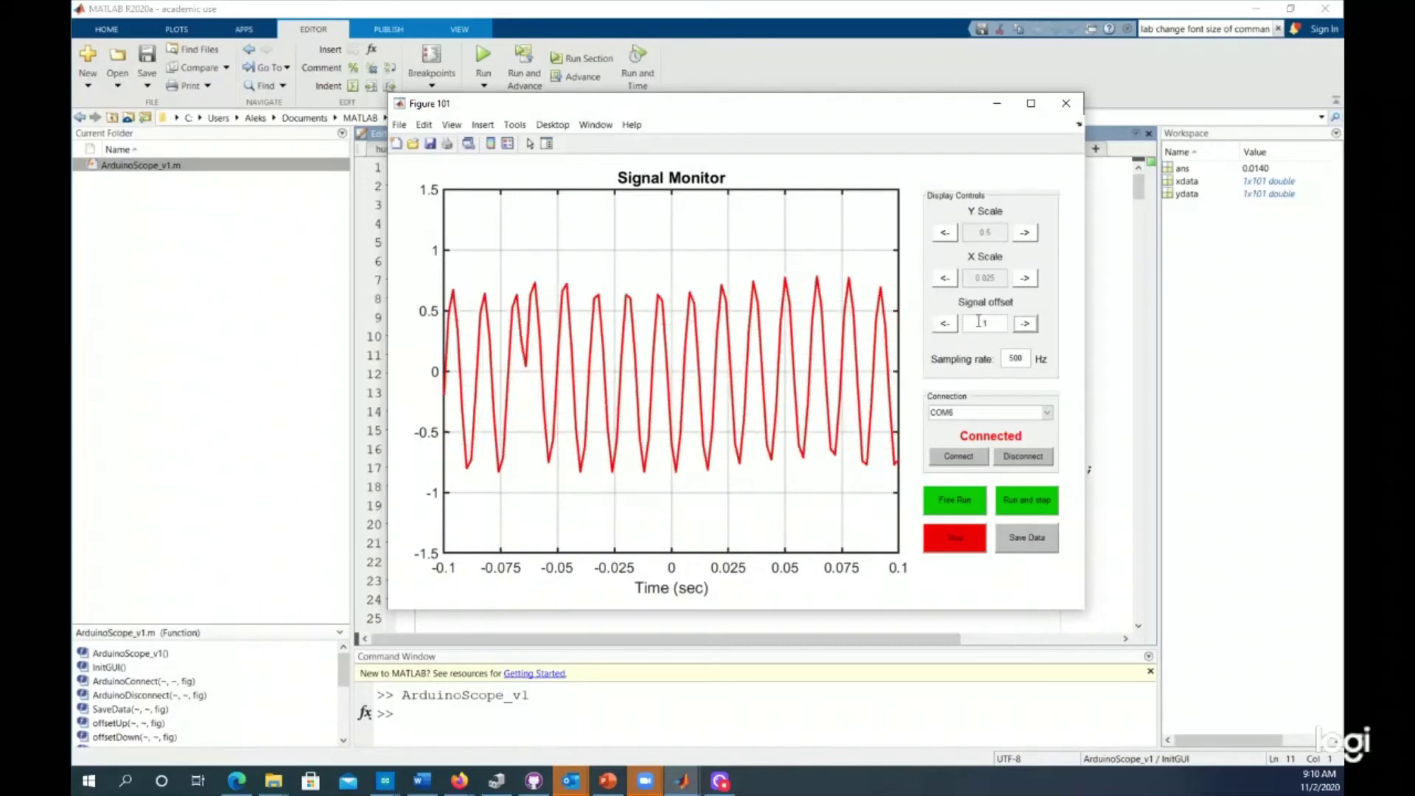
# Stop the live sine wave, resume Free Run, then stop again to hold one capture
pyautogui.moveTo(725, 340)
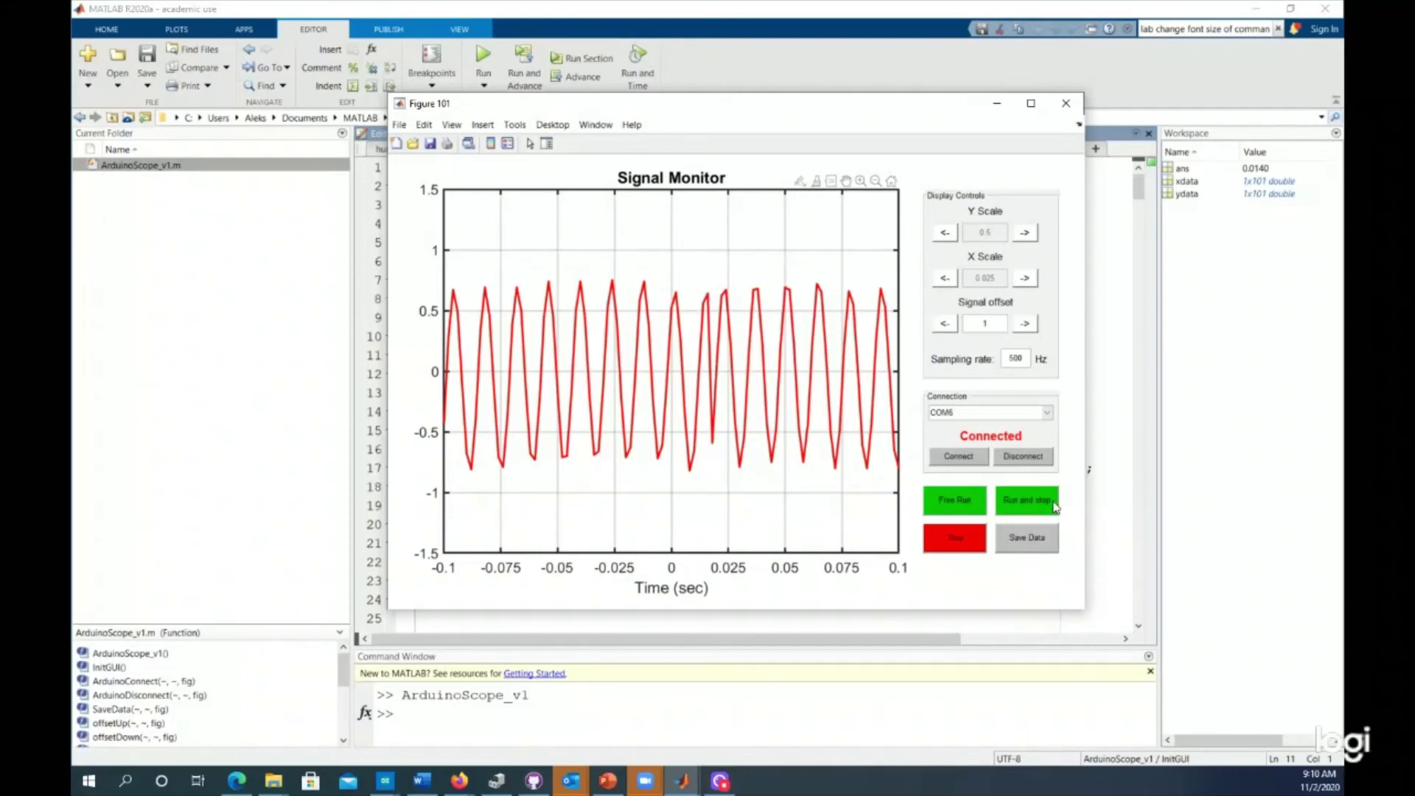
pyautogui.click(971, 546)
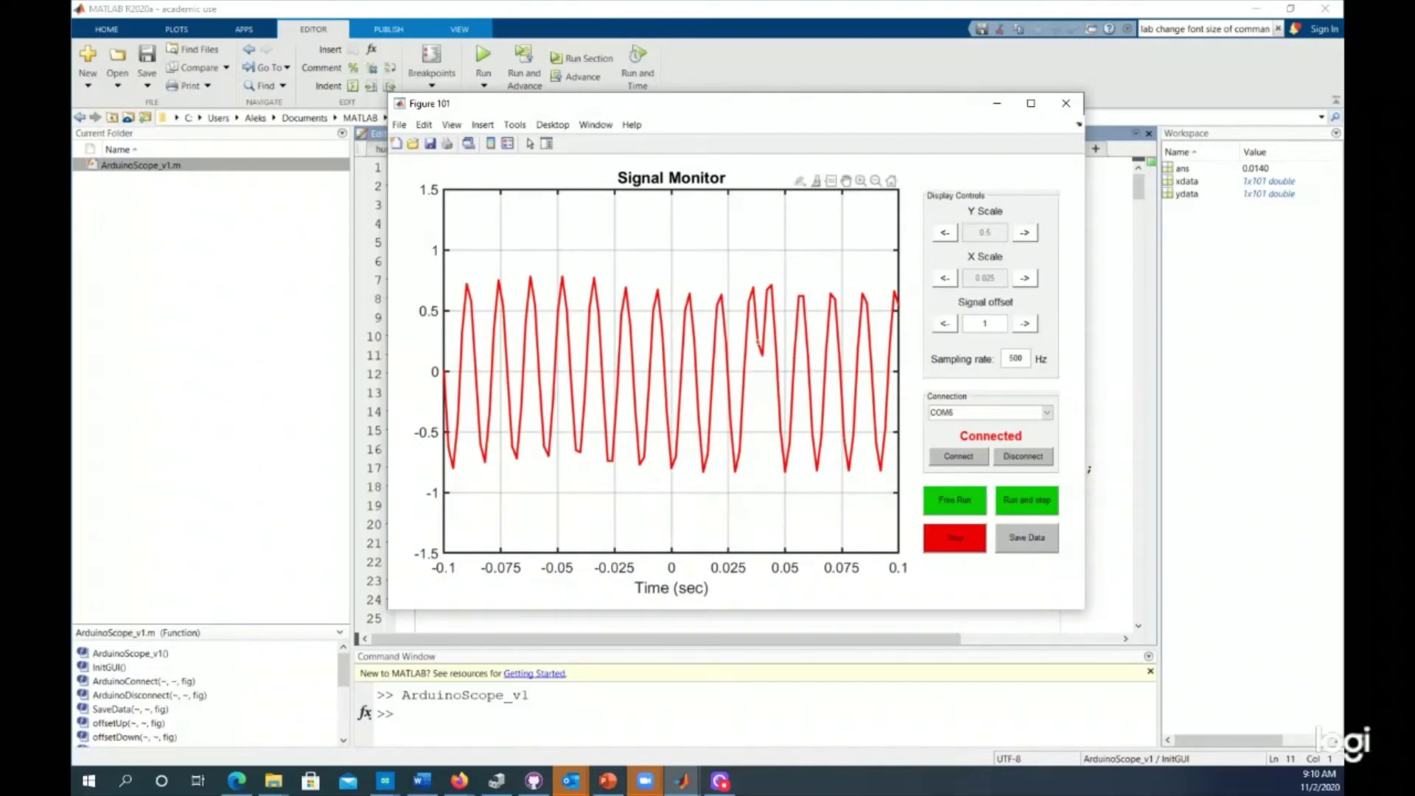
pyautogui.click(951, 498)
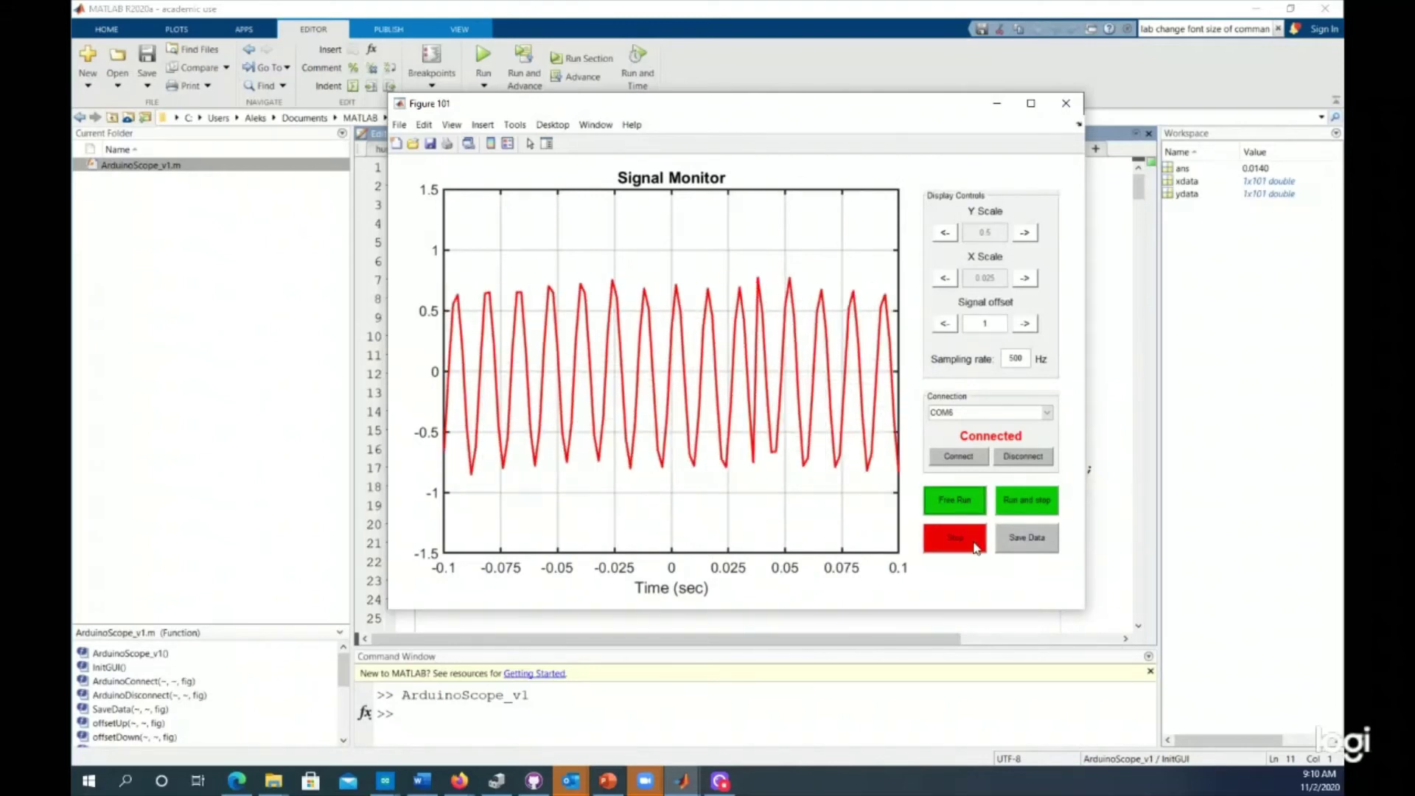
pyautogui.click(973, 545)
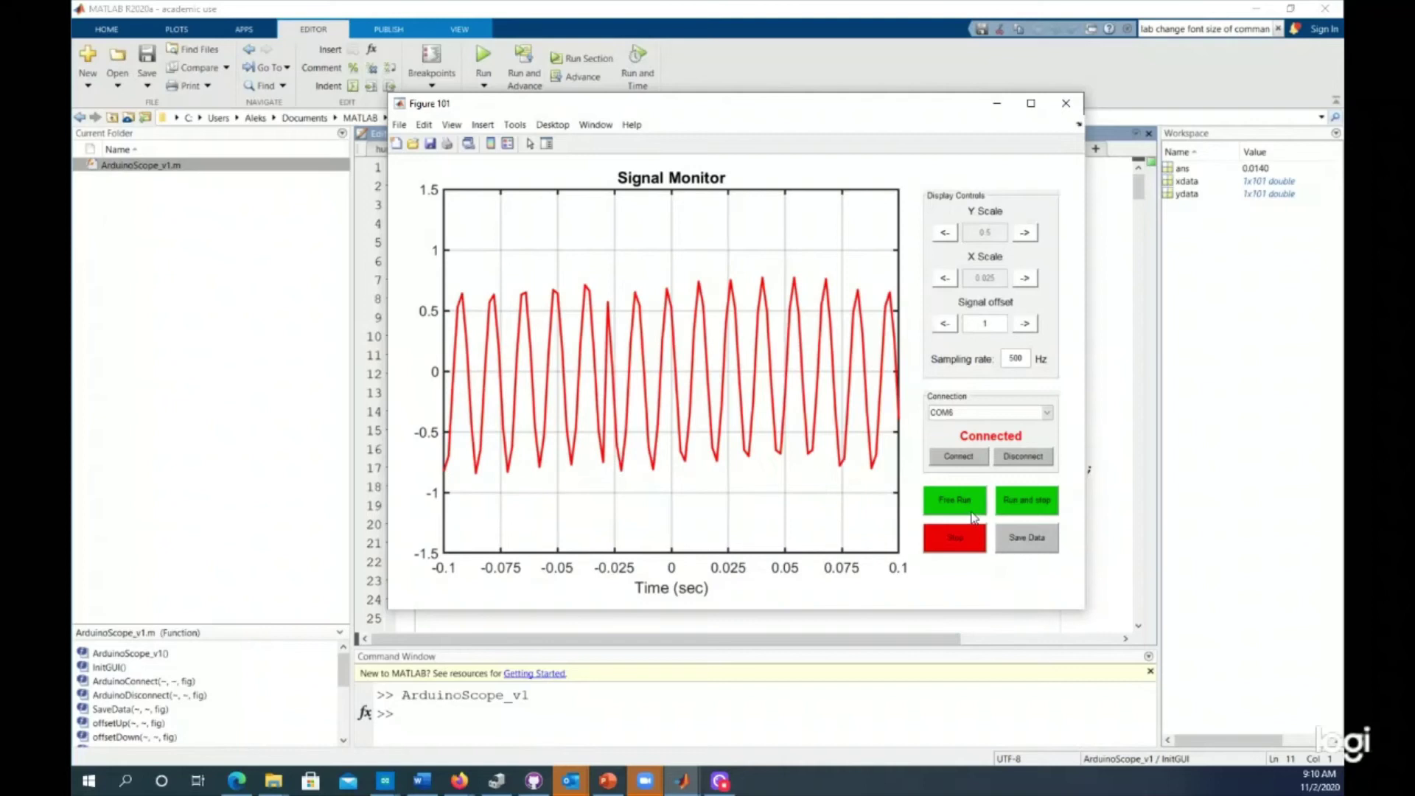
pyautogui.click(967, 551)
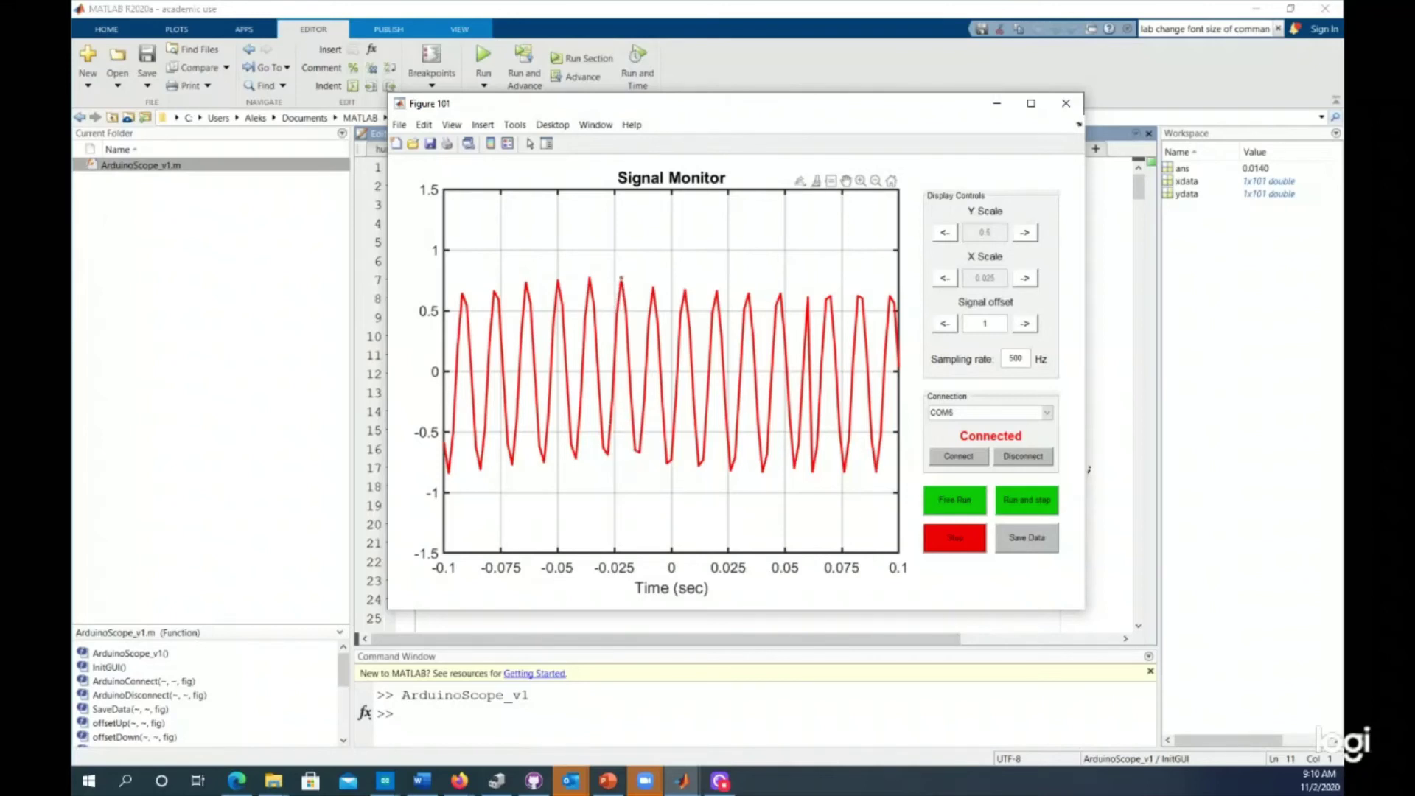
# Read the peak (1.77) and trough (0.31) with data tips and compute 1.77-.31 = 1.4600
pyautogui.moveTo(621, 278)
pyautogui.moveTo(607, 455)
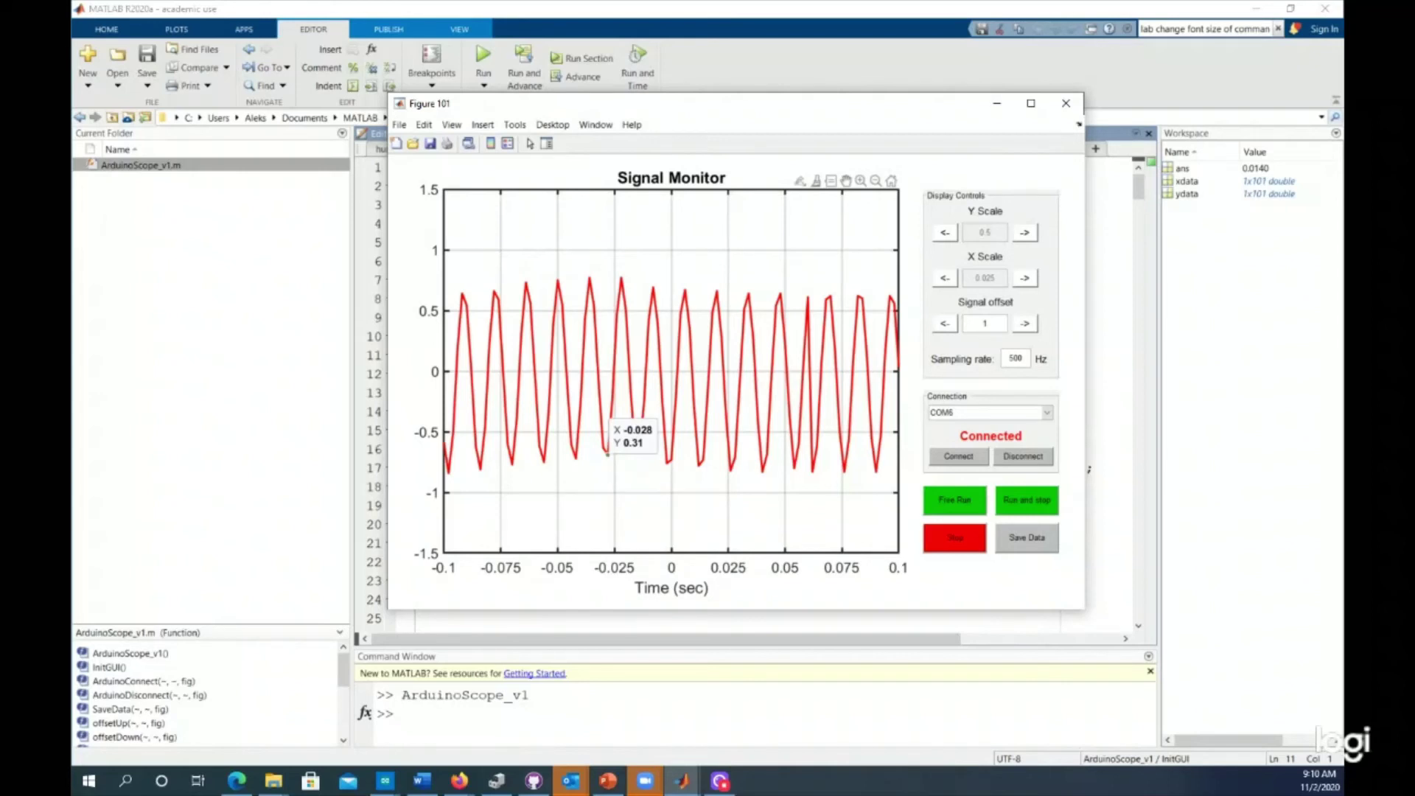
pyautogui.click(616, 716)
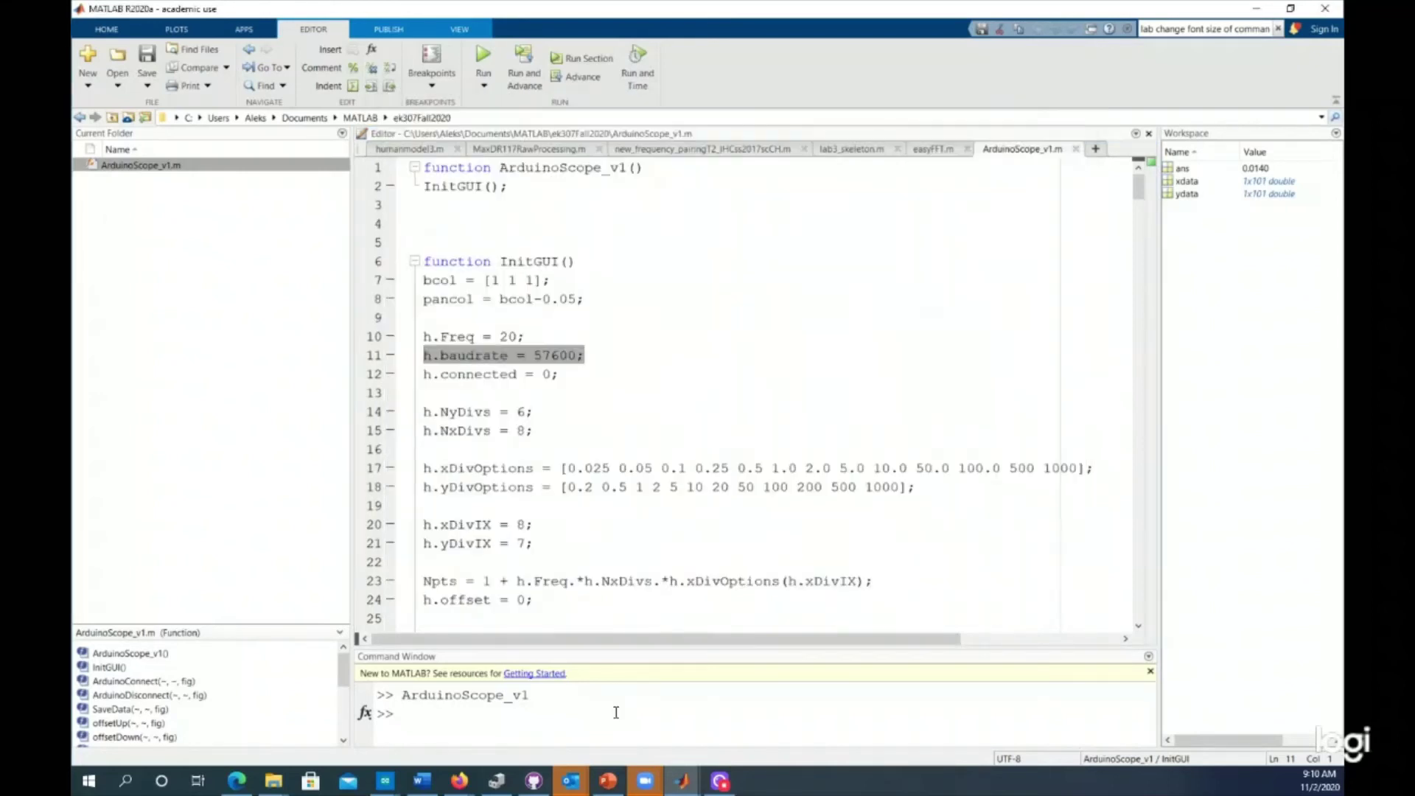
pyautogui.write('1.77-.31')
pyautogui.press('Return')
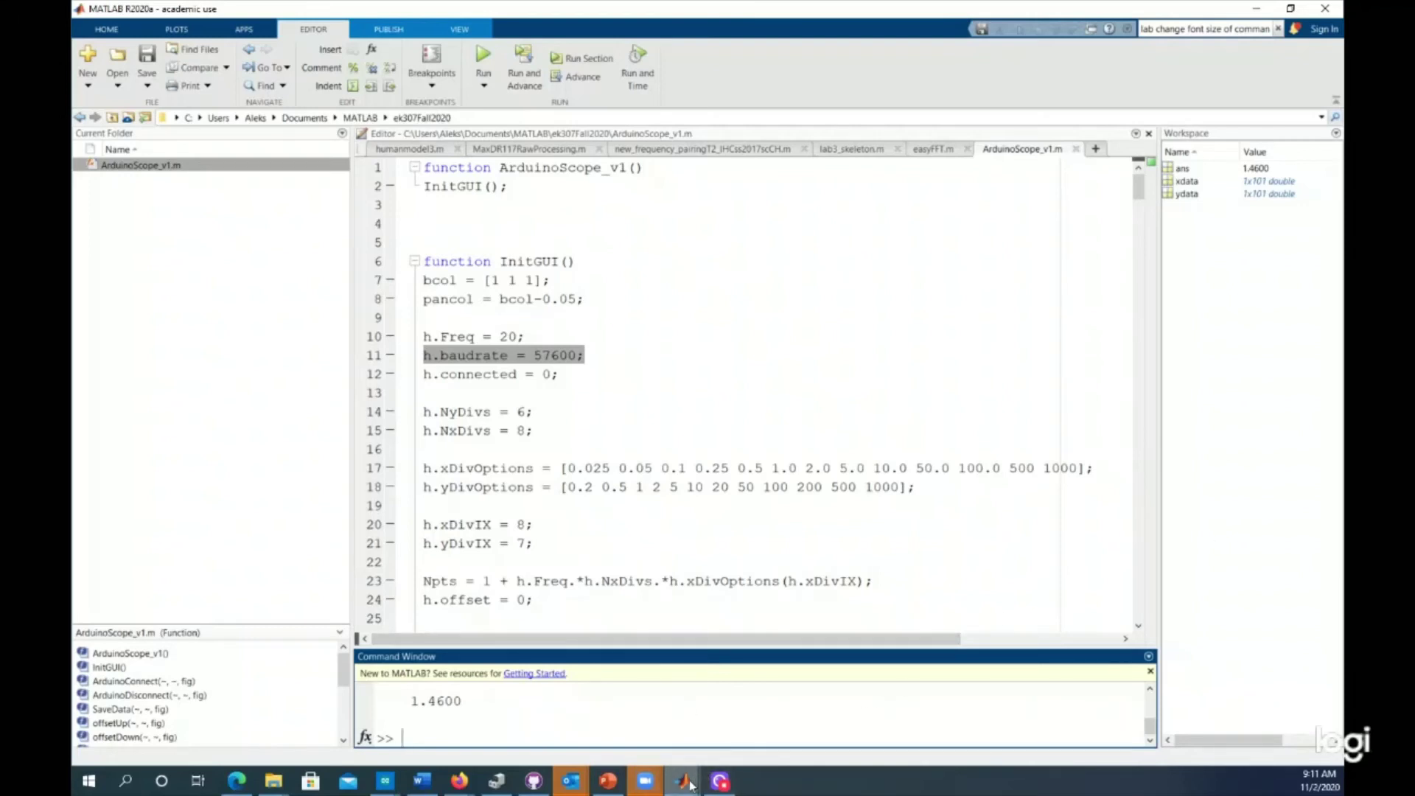
# Subtract two neighbouring peak times in the Command Window for 0.0140, then restore Figure 101
pyautogui.moveTo(691, 785)
pyautogui.click(842, 698)
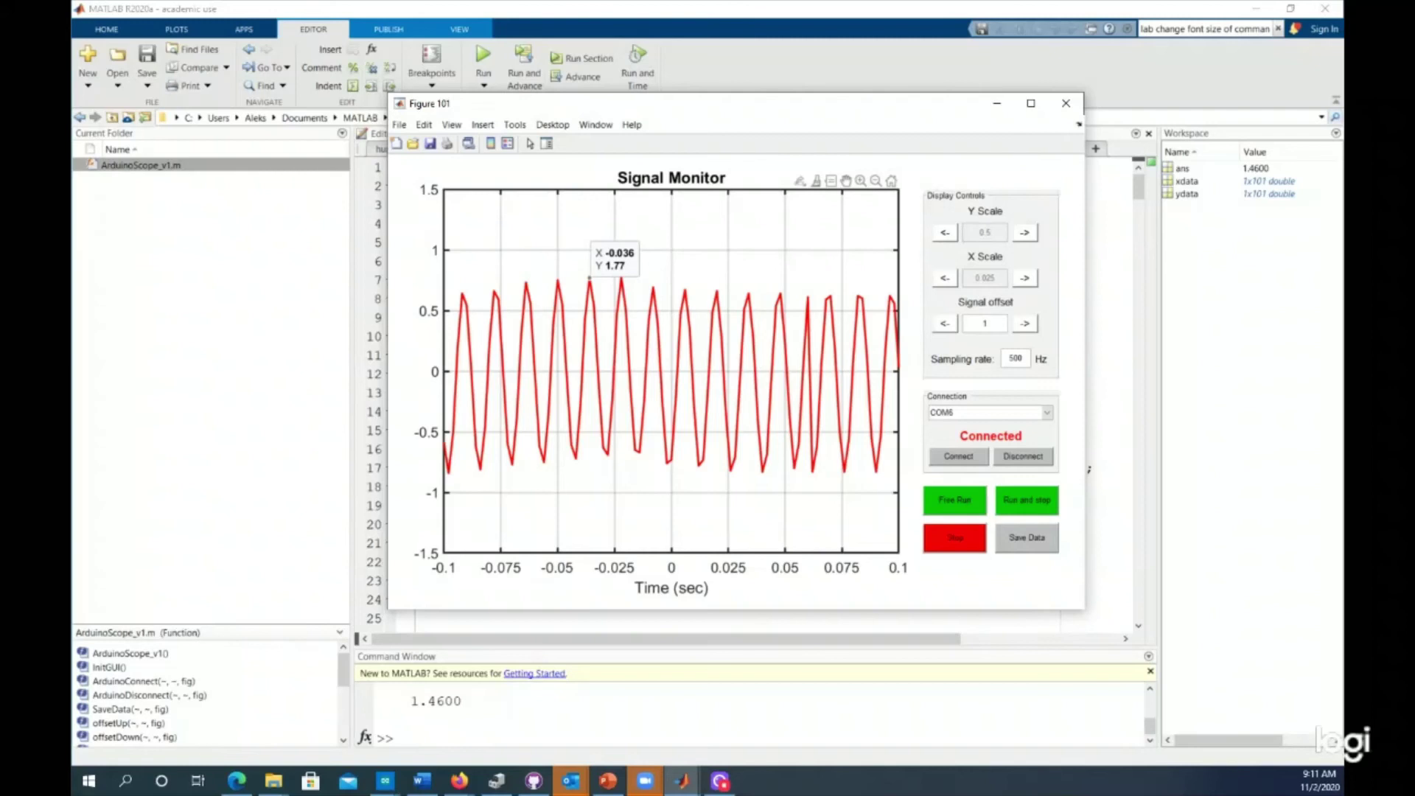
pyautogui.click(543, 727)
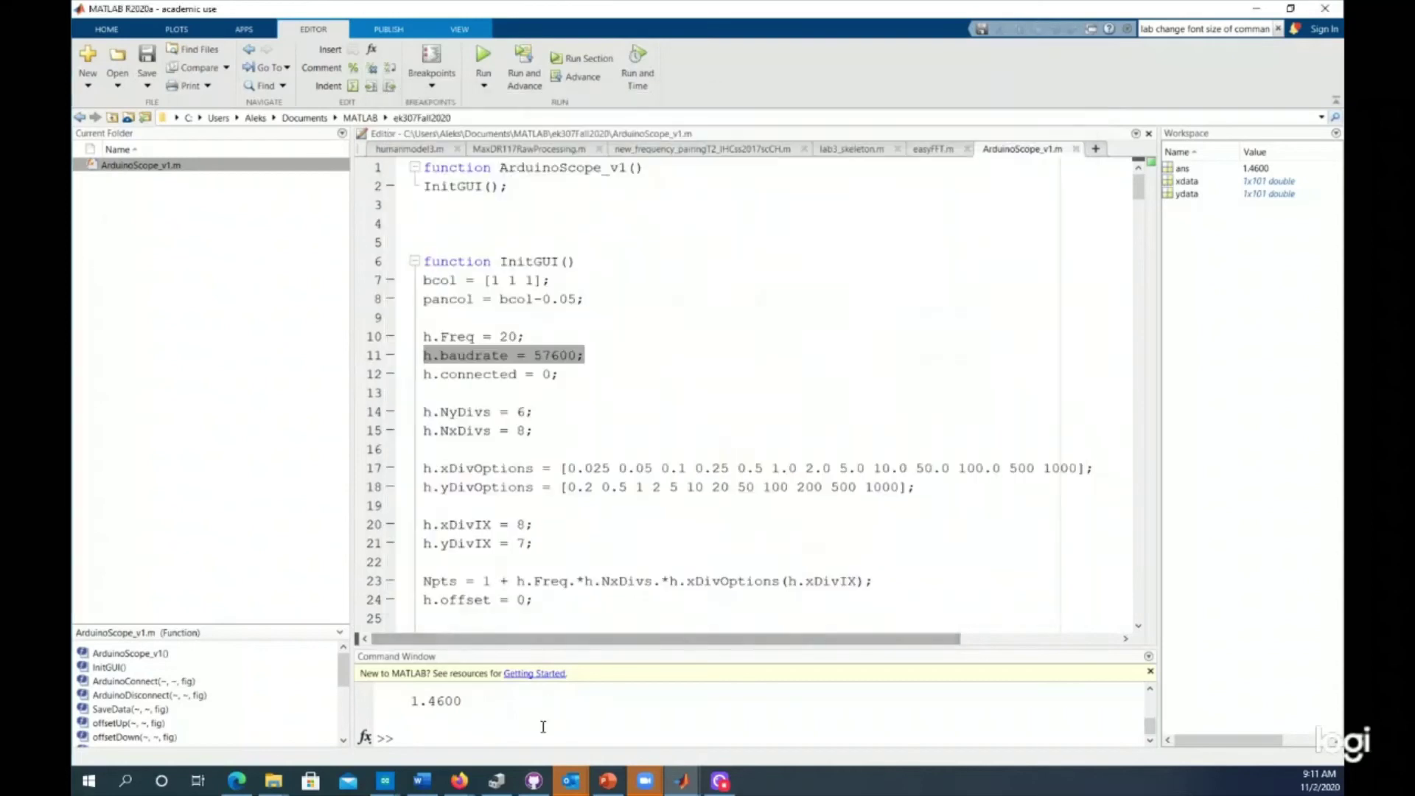
pyautogui.write('.')
pyautogui.write('-.022-')
pyautogui.write('-.03')
pyautogui.write('6')
pyautogui.write('4')
pyautogui.press('Return')
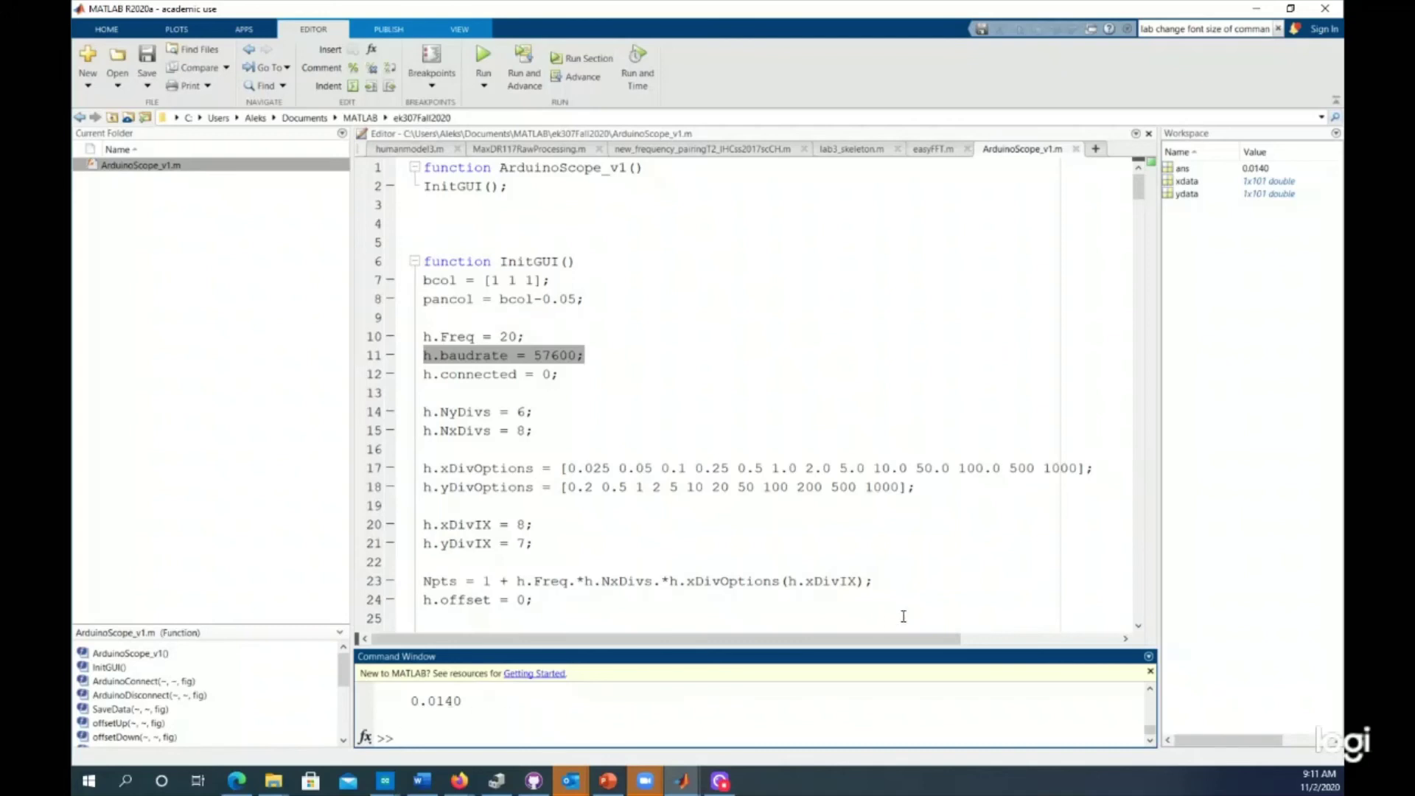
pyautogui.moveTo(685, 787)
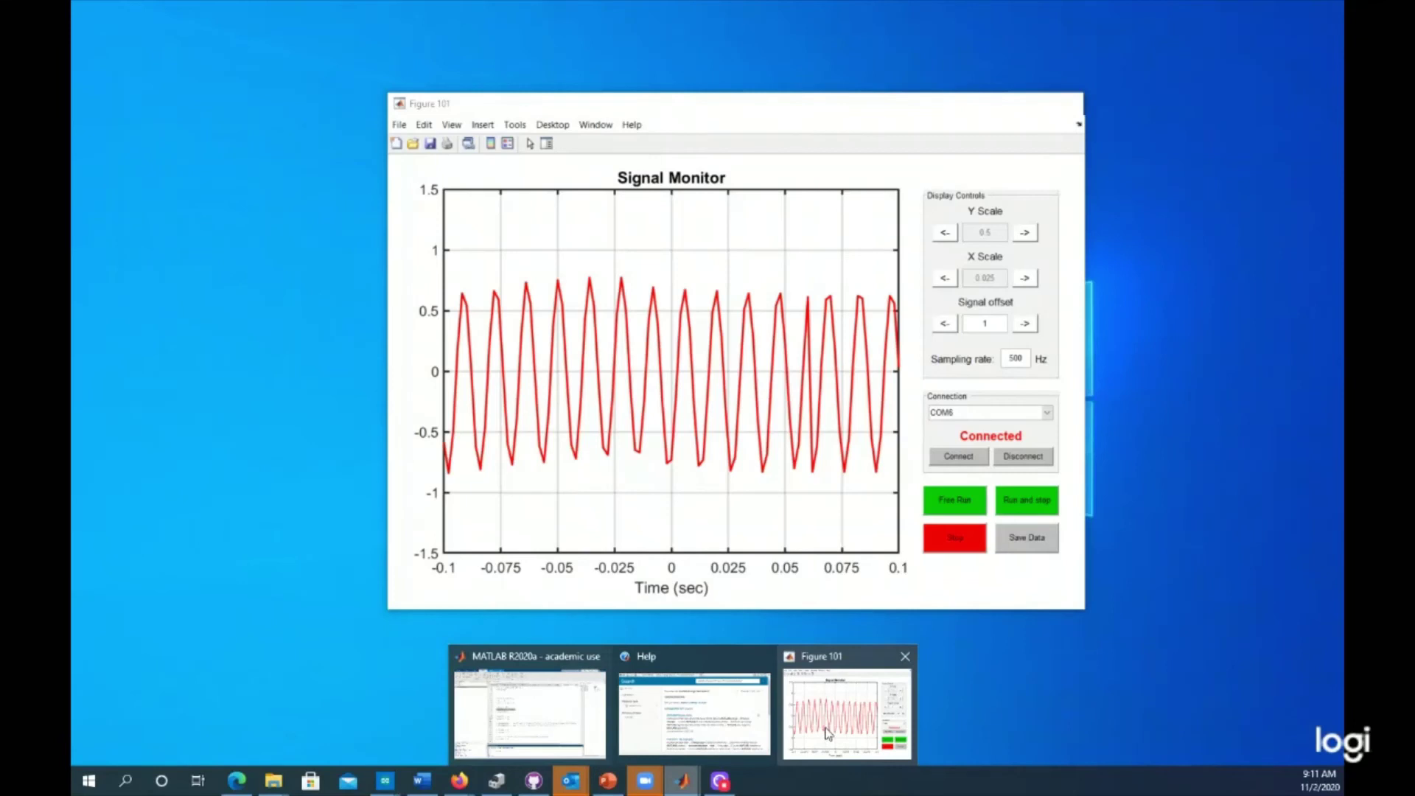
pyautogui.click(828, 733)
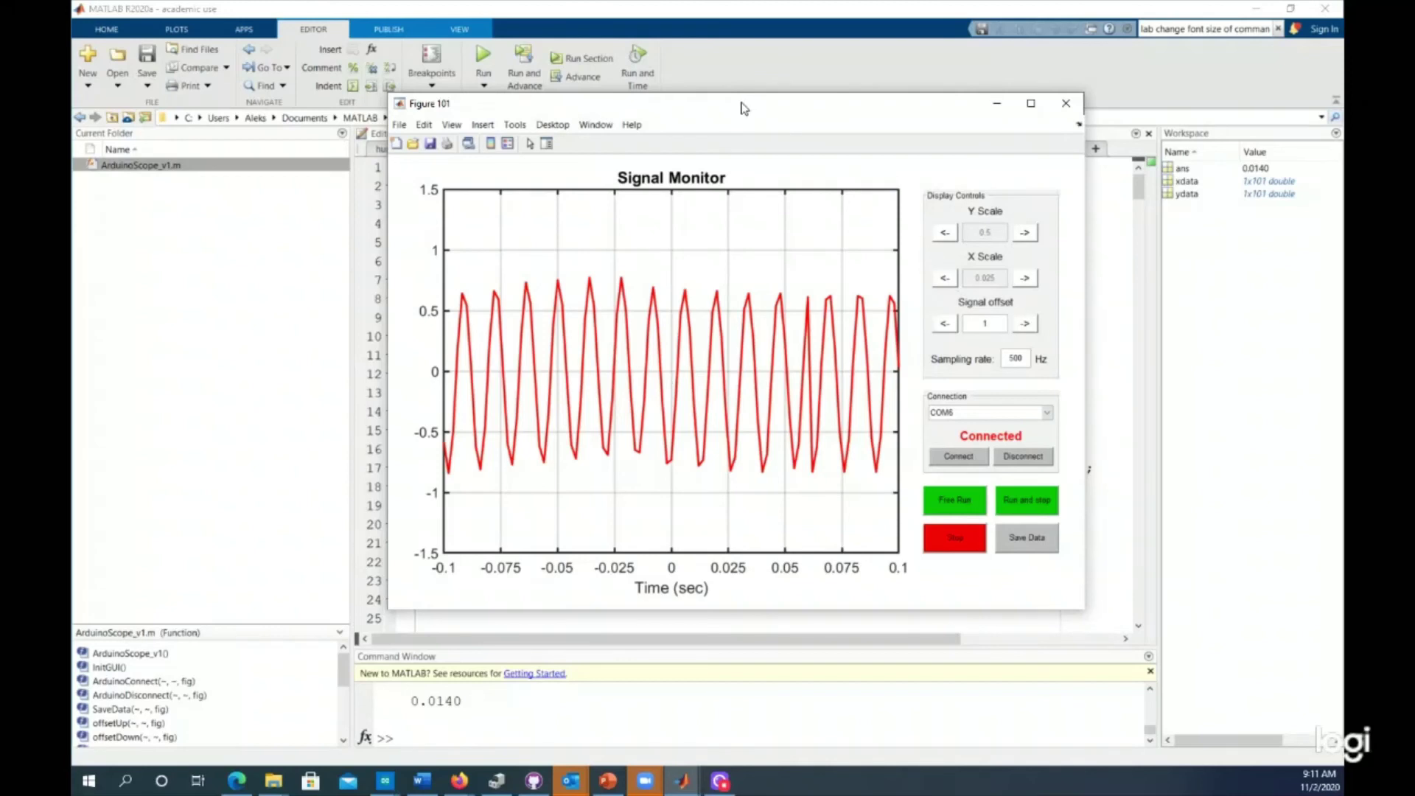
# Restart Free Run, step the Signal offset from 0 up to 3, and capture a single run
pyautogui.click(969, 511)
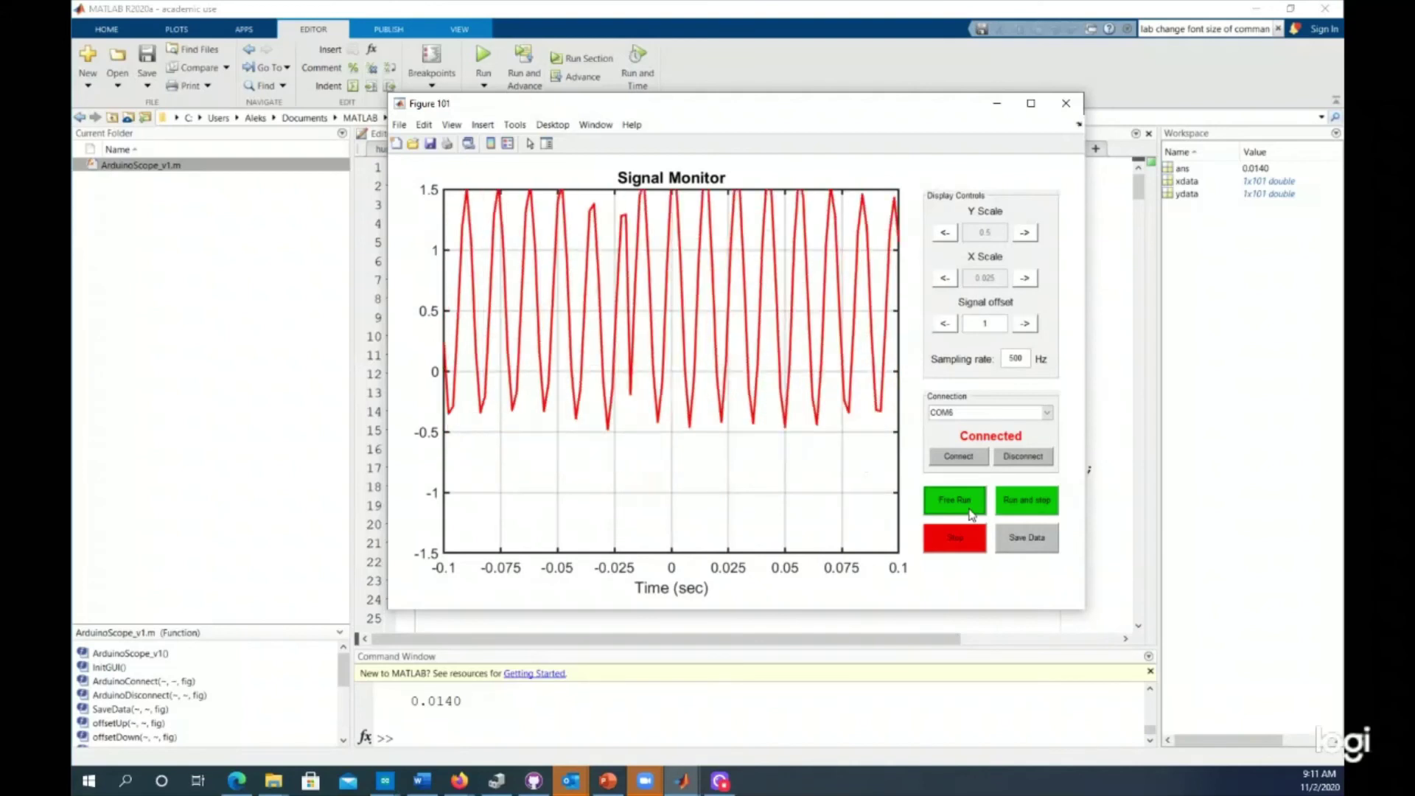
pyautogui.click(946, 327)
pyautogui.click(1024, 324)
pyautogui.click(1024, 324)
pyautogui.click(1024, 324)
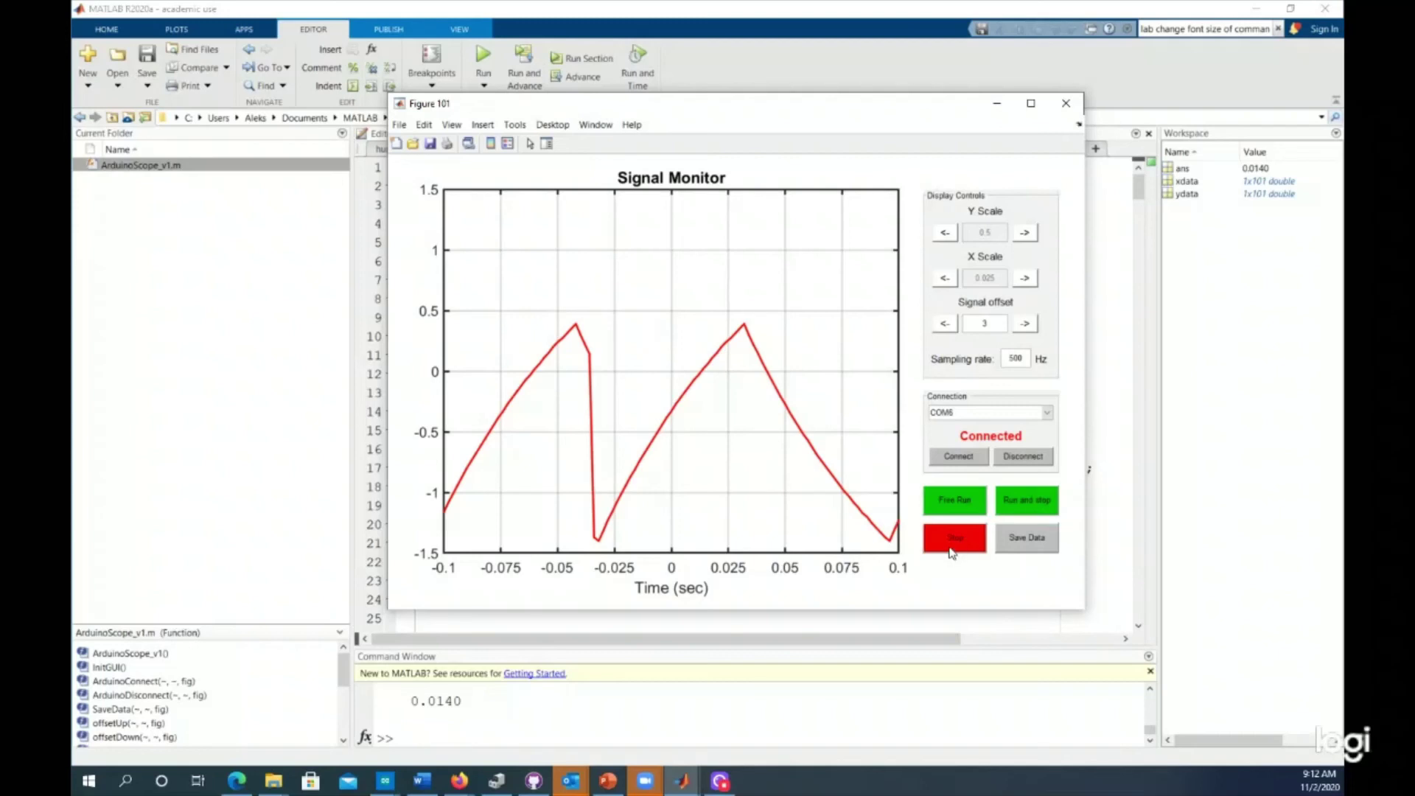
pyautogui.click(1039, 503)
# Save the captured waveform through Save Data as wave1.mat
pyautogui.click(1031, 537)
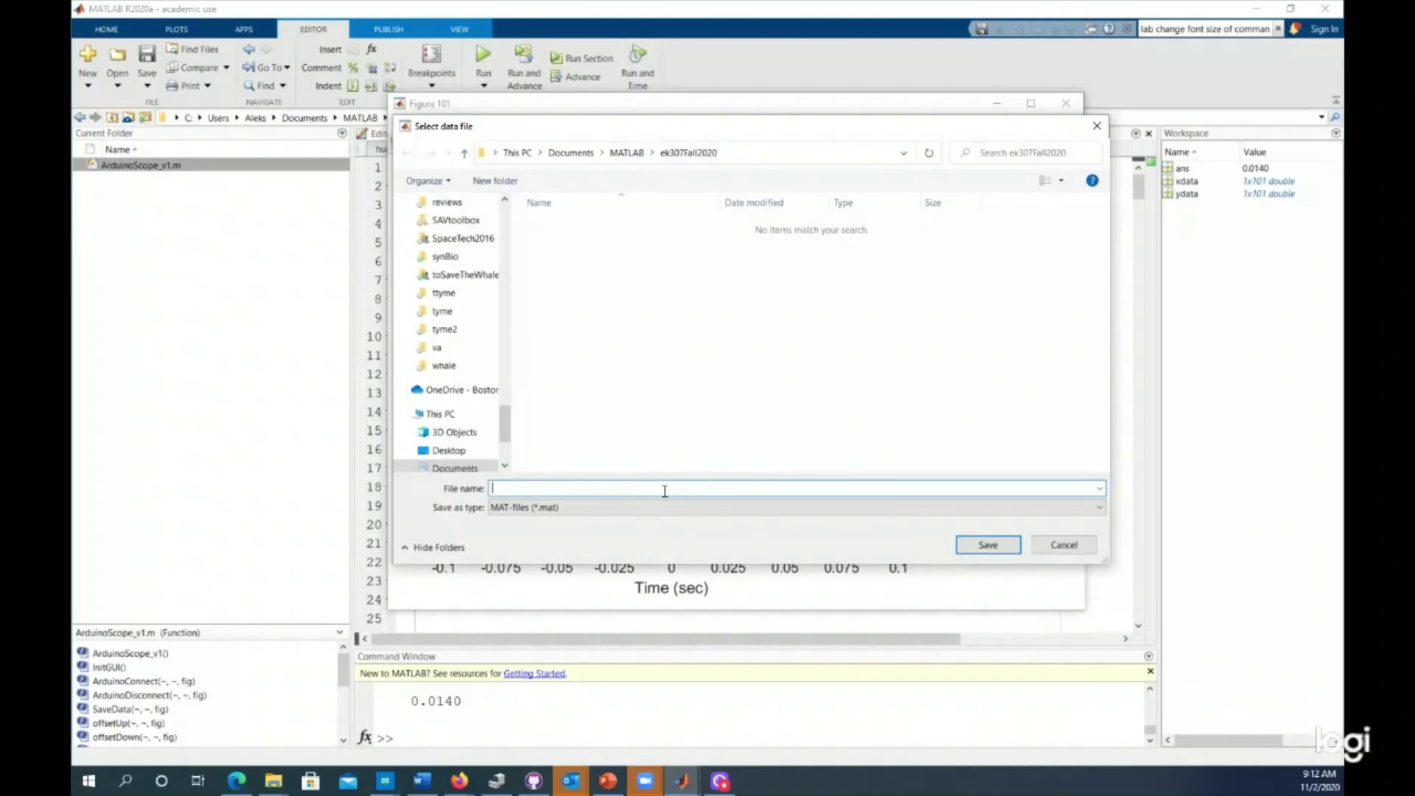
pyautogui.write('wave1')
pyautogui.press('Return')
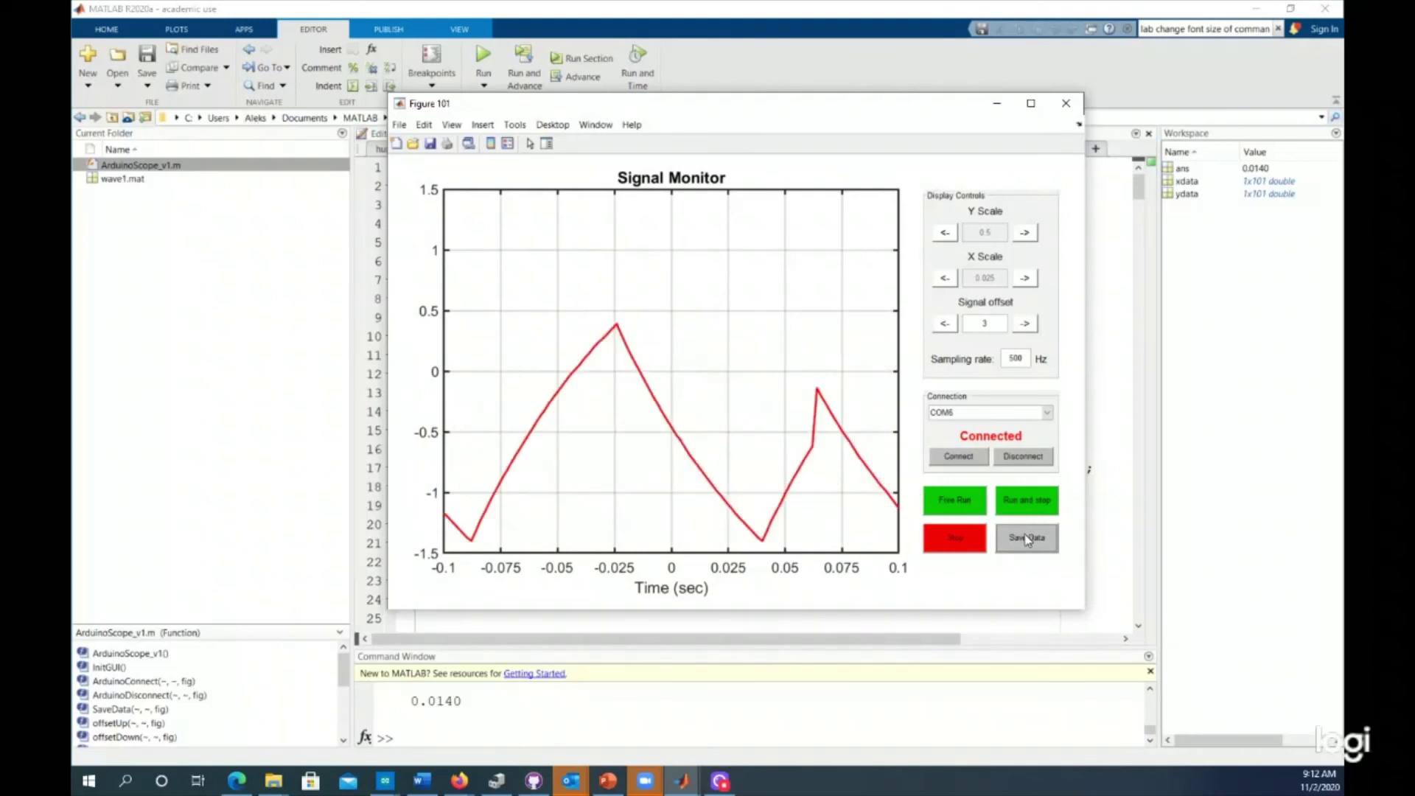
# Drag wave1.mat into the Command Window to load it, then type figure; plot(xdata,ydata)
pyautogui.click(109, 180)
pyautogui.click(503, 696)
pyautogui.moveTo(514, 737); pyautogui.dragTo(512, 732)
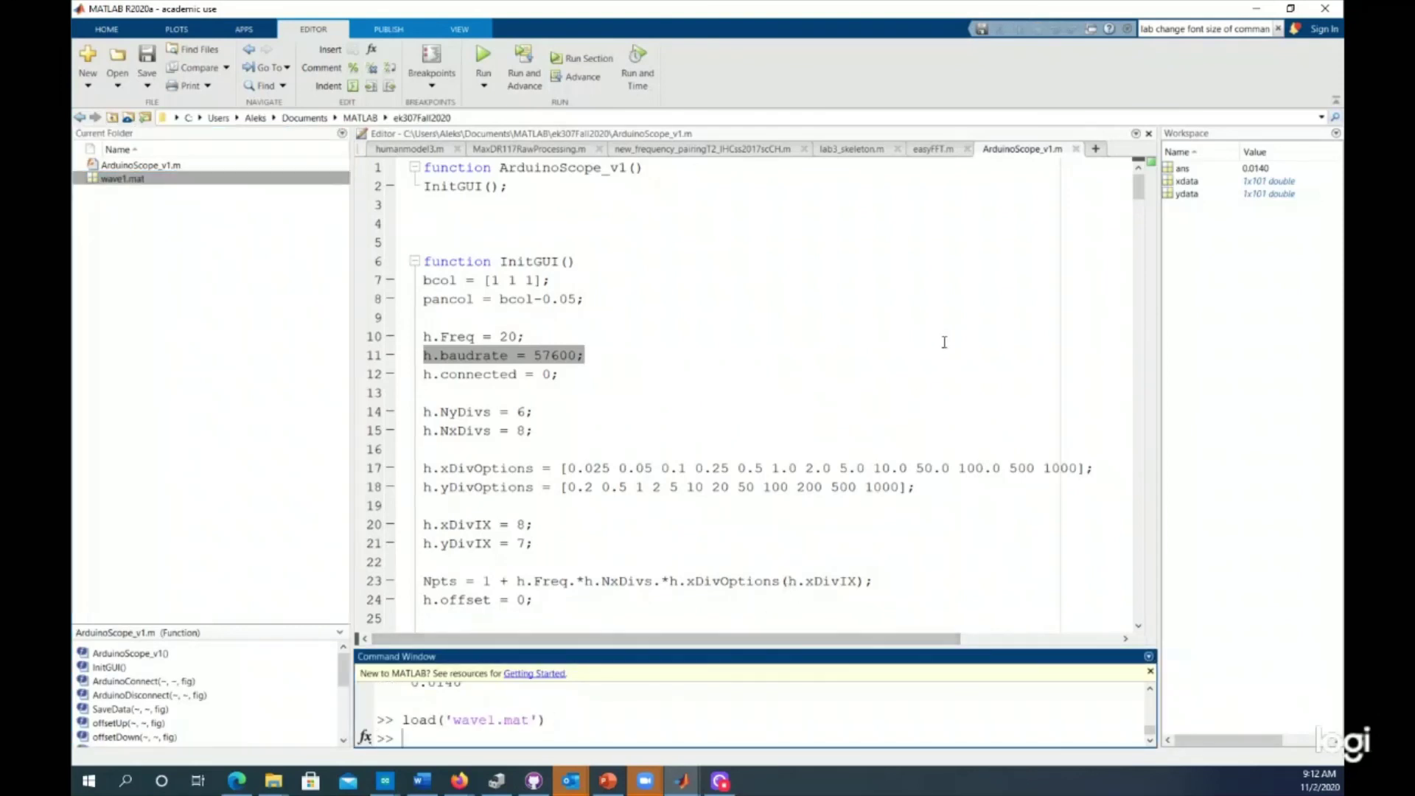
pyautogui.write('f')
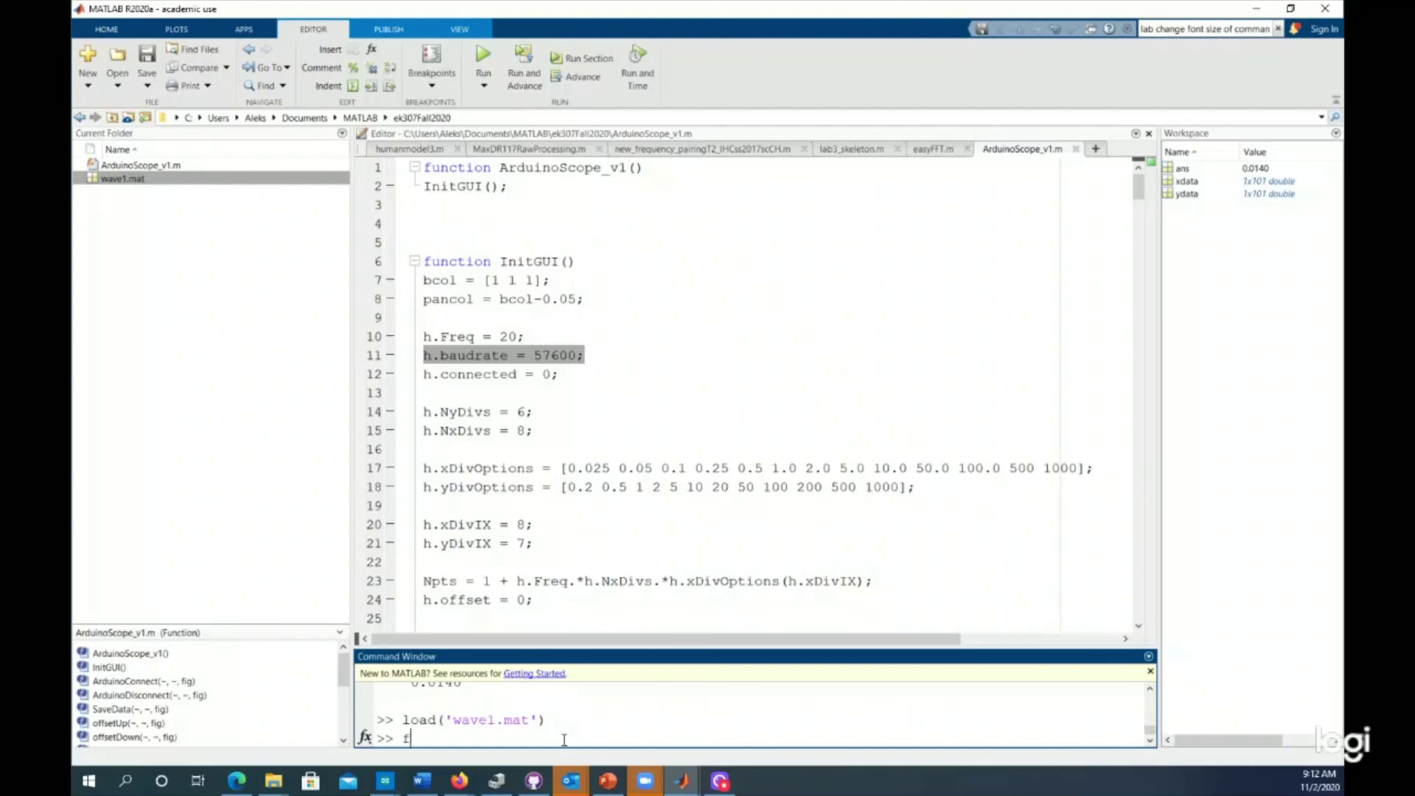
pyautogui.write('igure; plot(xdata,ydata)')
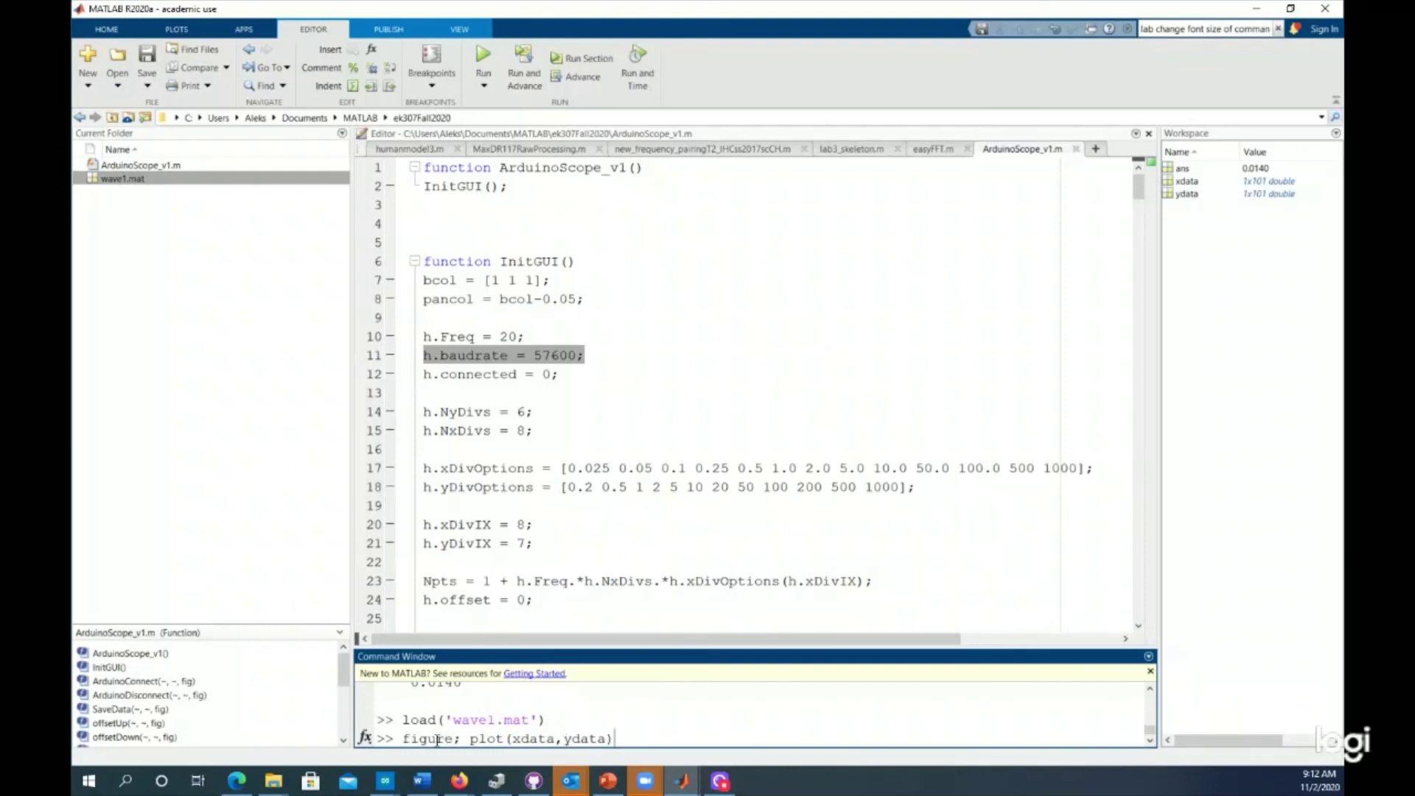
# Plot ydata against xdata in Figure 1, zoom on a peak, and mark it at X 0.05, Y 3.39
pyautogui.press('Return')
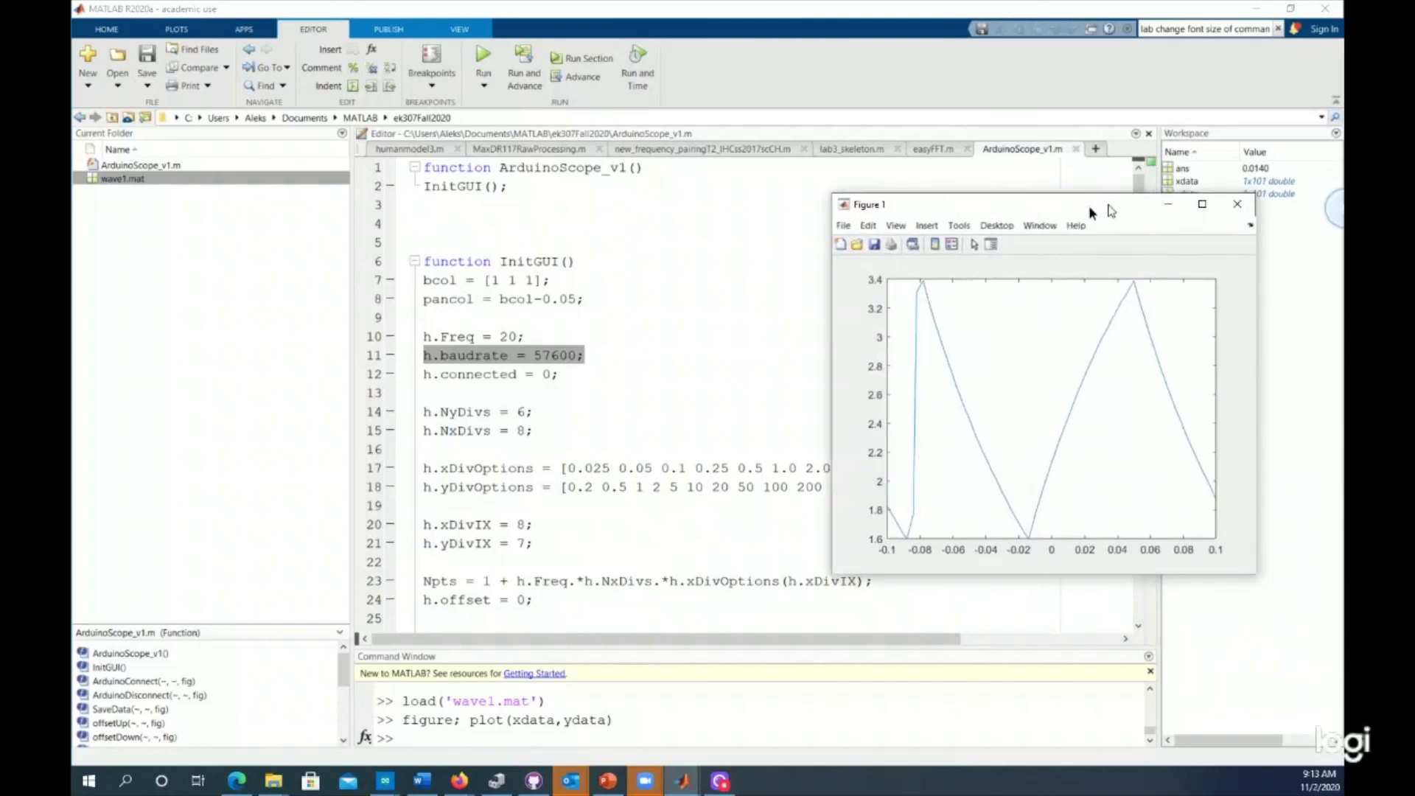
pyautogui.moveTo(1105, 206); pyautogui.dragTo(768, 137)
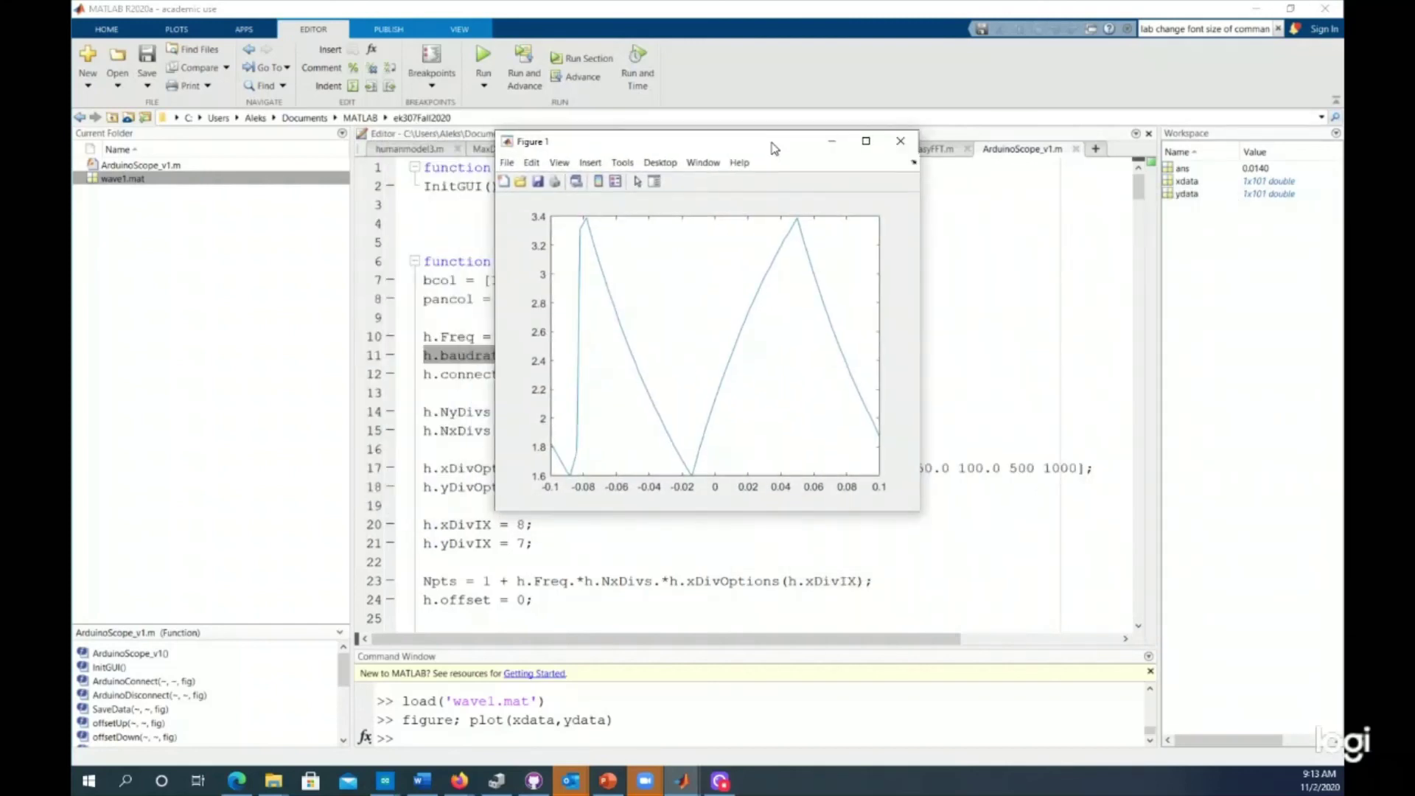
pyautogui.click(842, 209)
pyautogui.moveTo(774, 329); pyautogui.dragTo(812, 216)
pyautogui.click(813, 209)
pyautogui.click(740, 218)
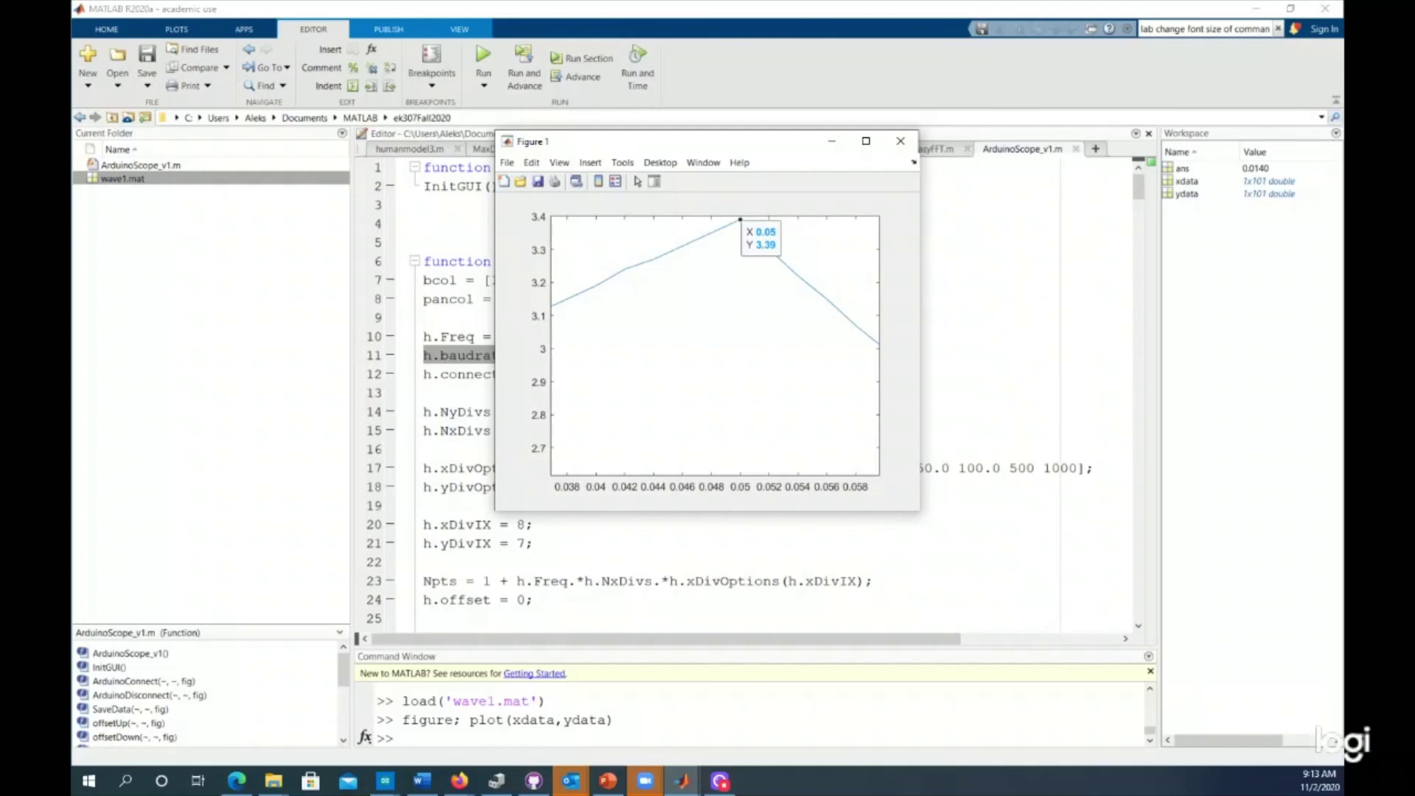